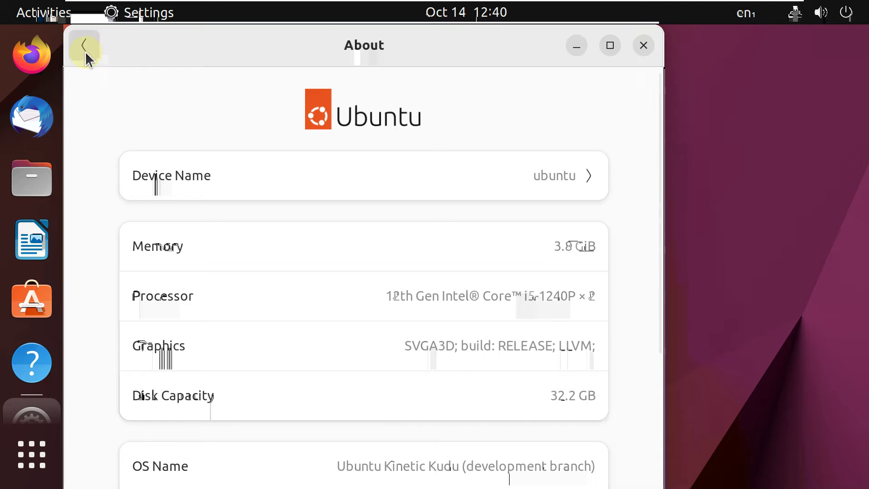
Step: Open the Network settings page, narrow the Settings window and move it away from the dock
scroll(170, 125, up, 15)
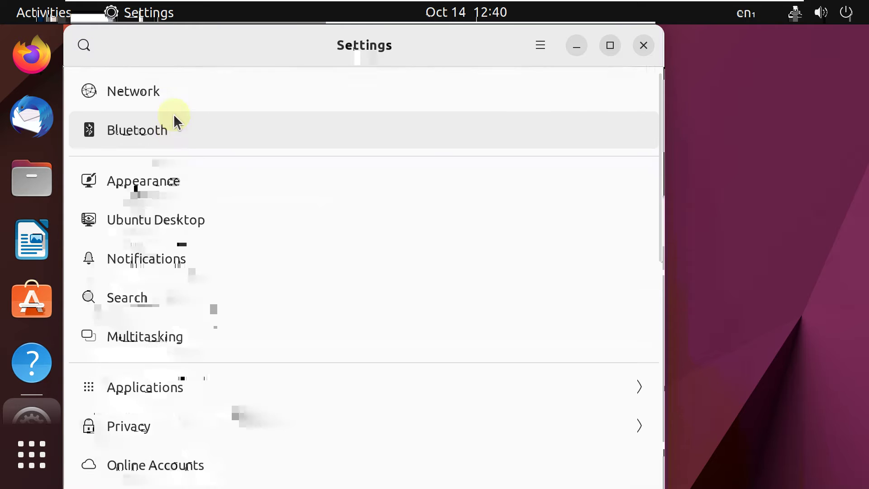
click(183, 92)
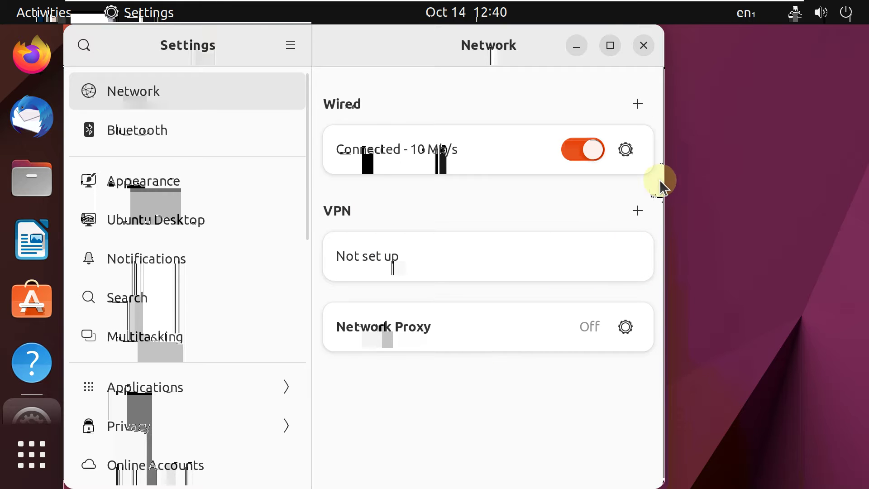
drag(660, 179, 206, 201)
drag(214, 60, 439, 59)
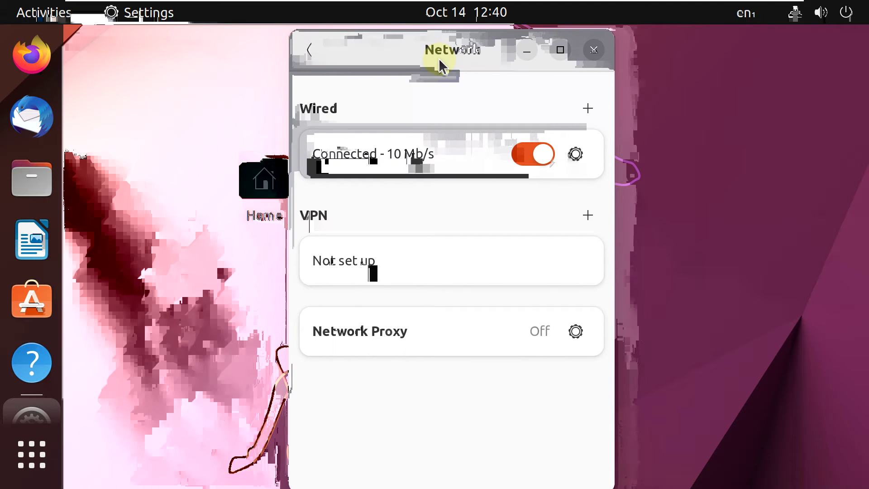
Step: View the Bluetooth settings page and return to the list of settings categories
click(309, 50)
click(366, 120)
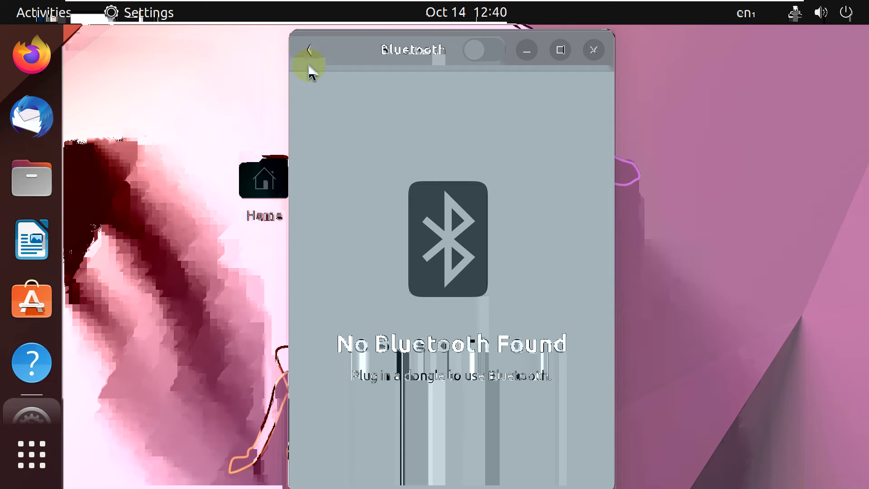
click(309, 50)
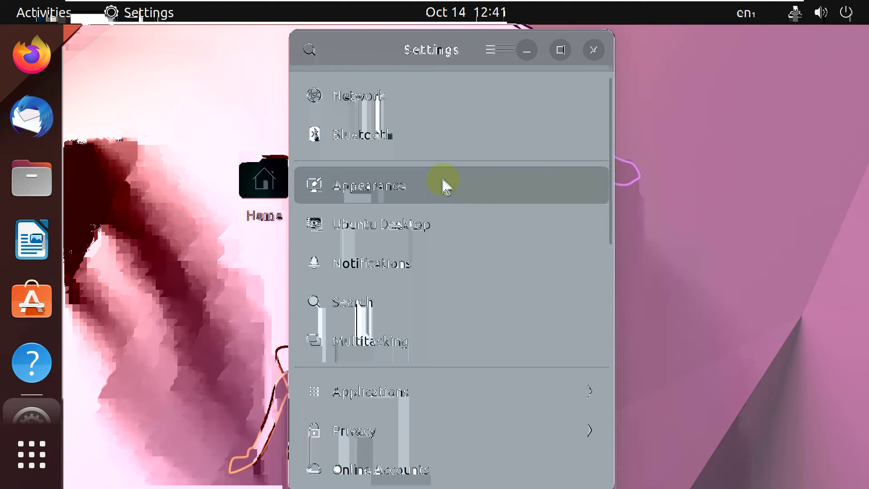
Step: Set the accent color to blue in the Appearance settings and switch the style to Dark and back to Default
click(444, 183)
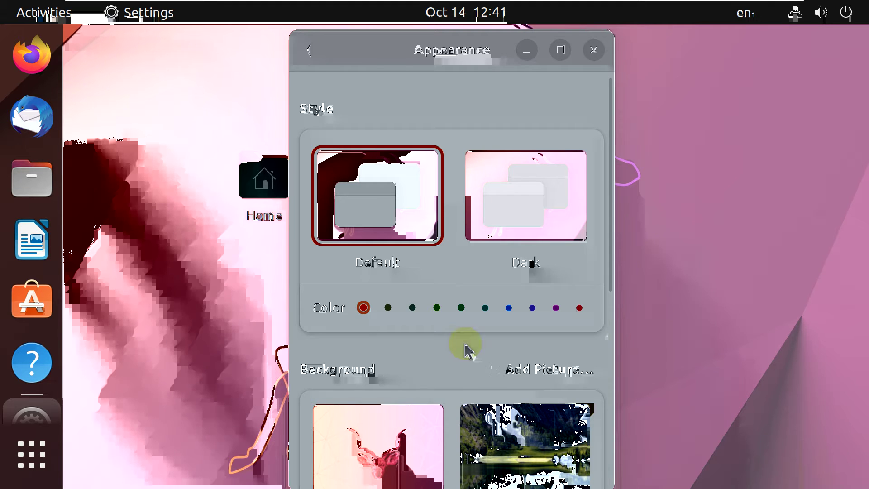
click(509, 309)
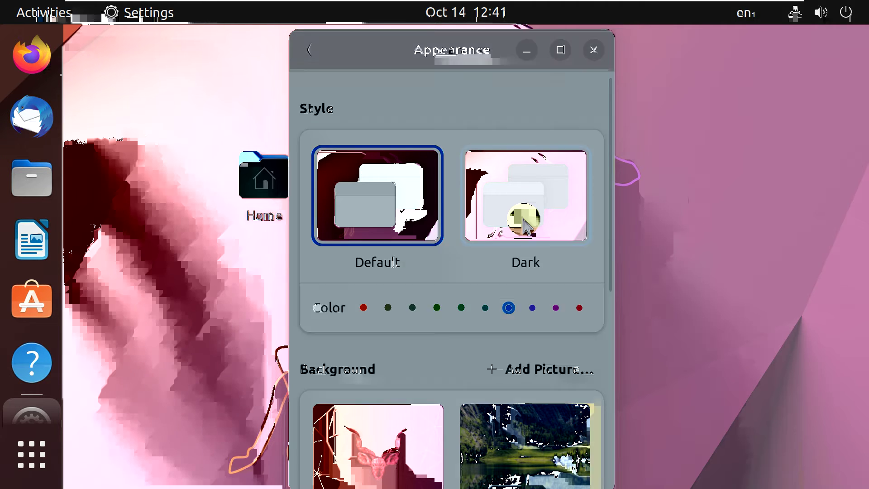
click(525, 222)
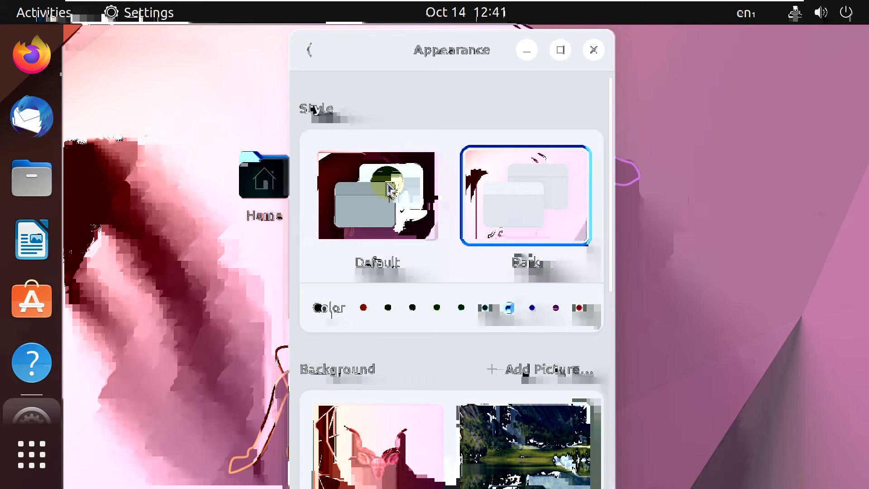
click(389, 190)
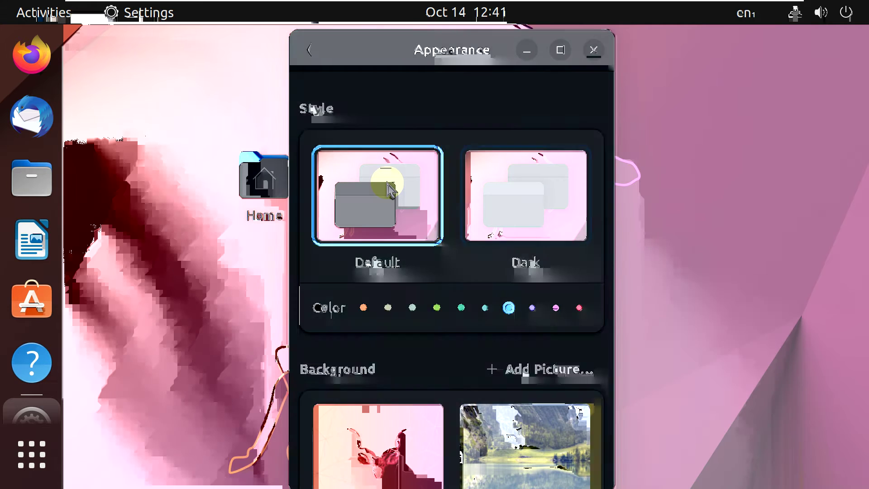
Step: Set the desktop background to the picture of an antelope in front of the moon and minimize Settings to view it
scroll(432, 233, down, 6)
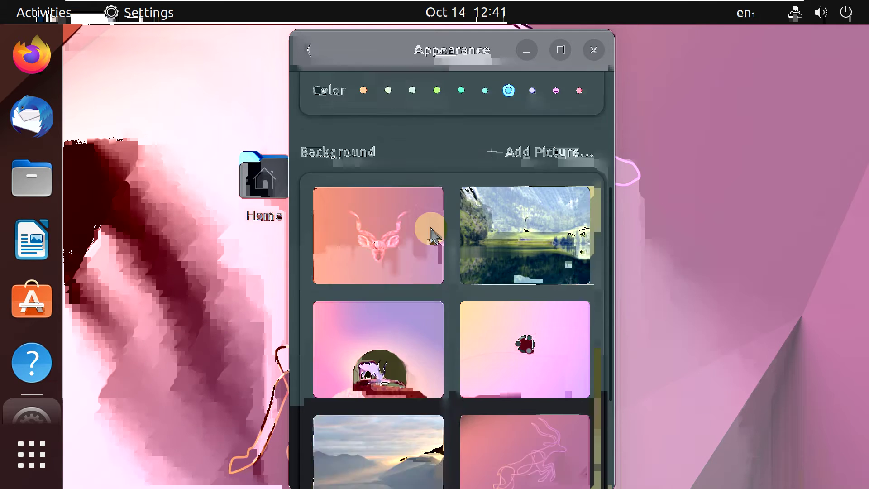
scroll(432, 233, down, 2)
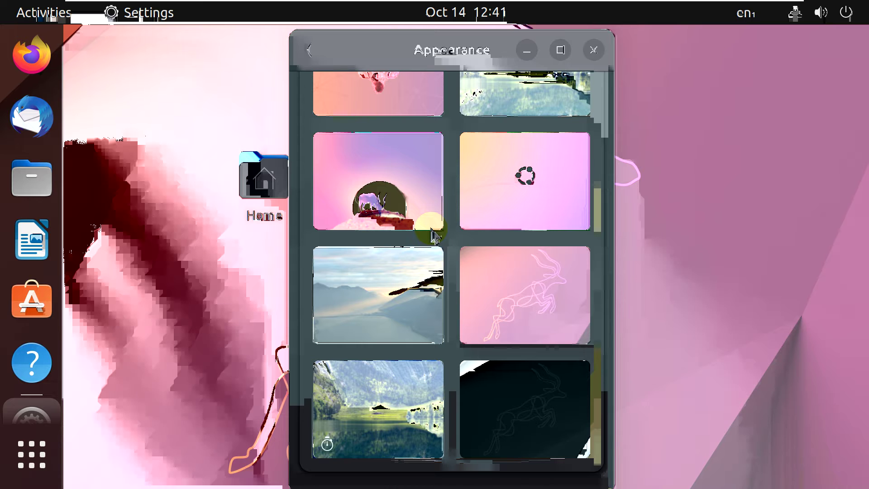
scroll(433, 233, up, 2)
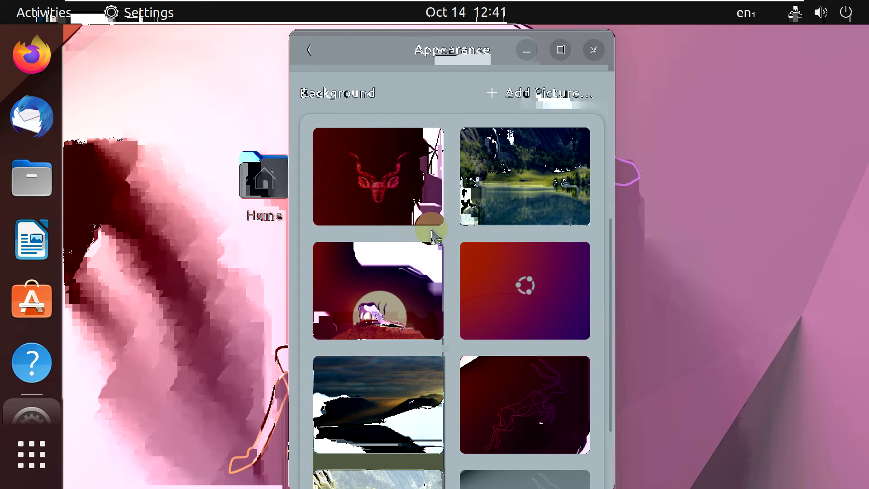
click(400, 256)
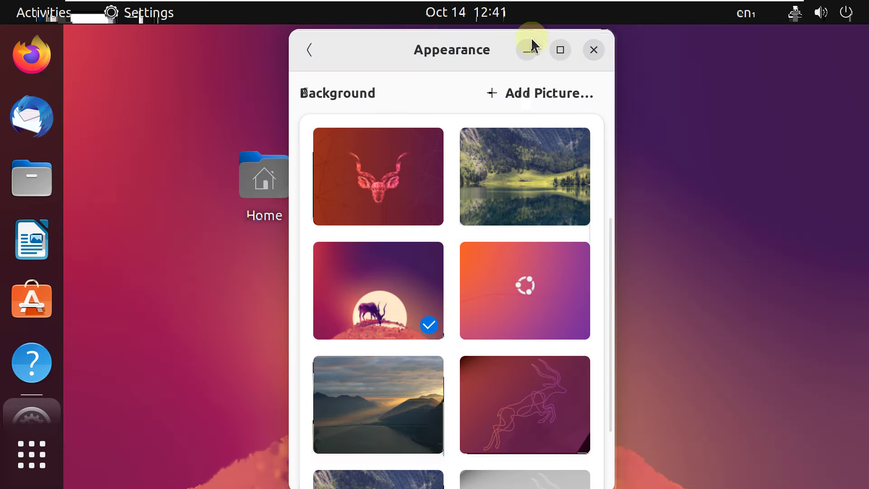
click(526, 49)
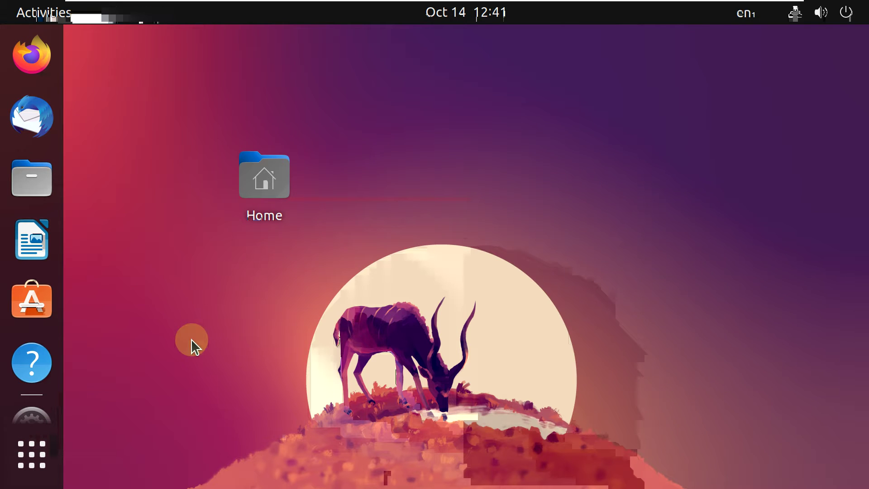
Step: Restore the Settings window and set the desktop background to the lake and mountains sunset picture
scroll(32, 360, down, 2)
click(34, 341)
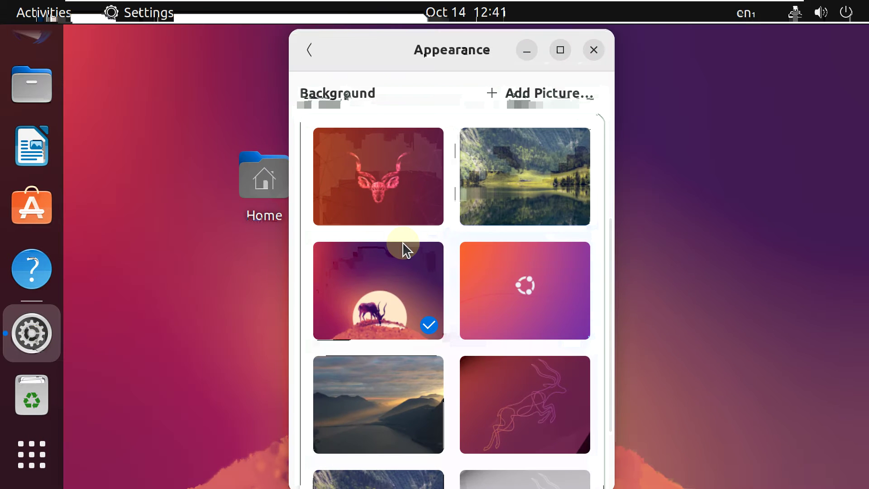
scroll(402, 244, down, 3)
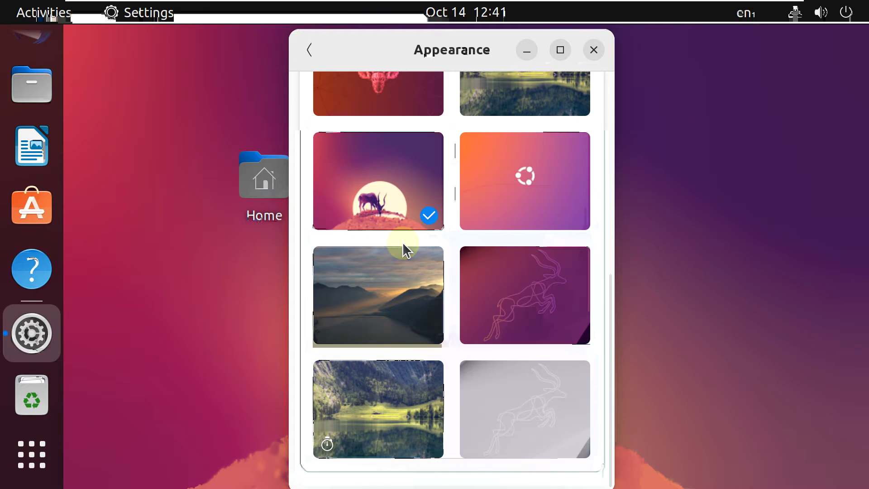
click(400, 312)
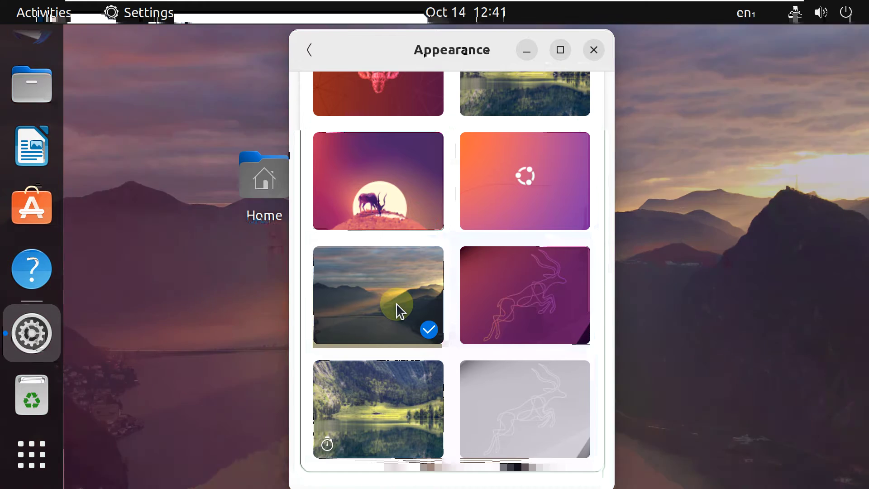
click(542, 250)
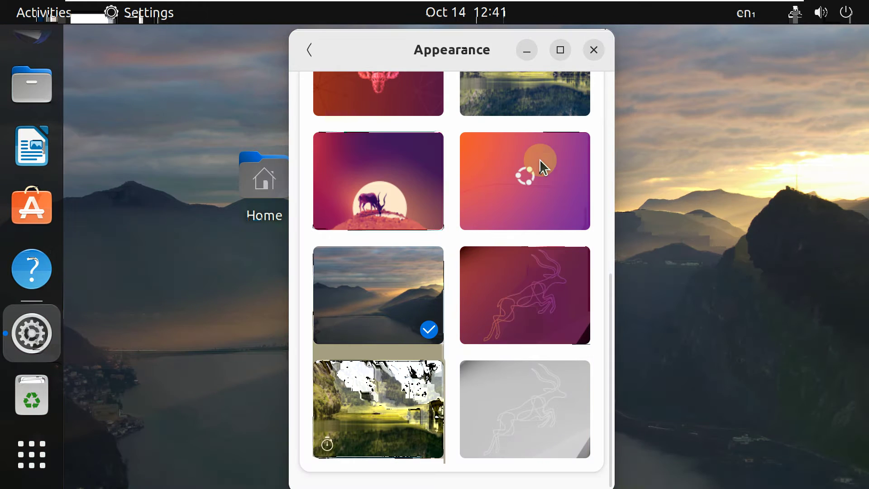
Step: Preview the Dark style with the new background and return to the Default style
scroll(541, 163, up, 8)
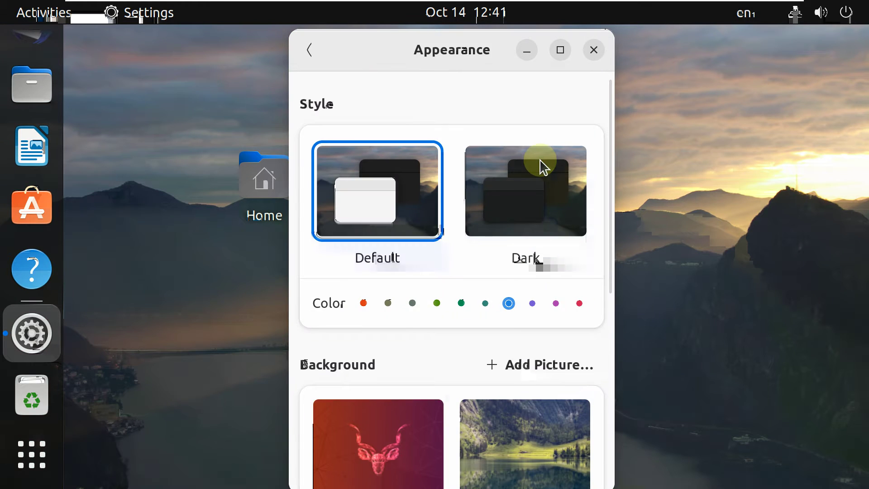
click(497, 216)
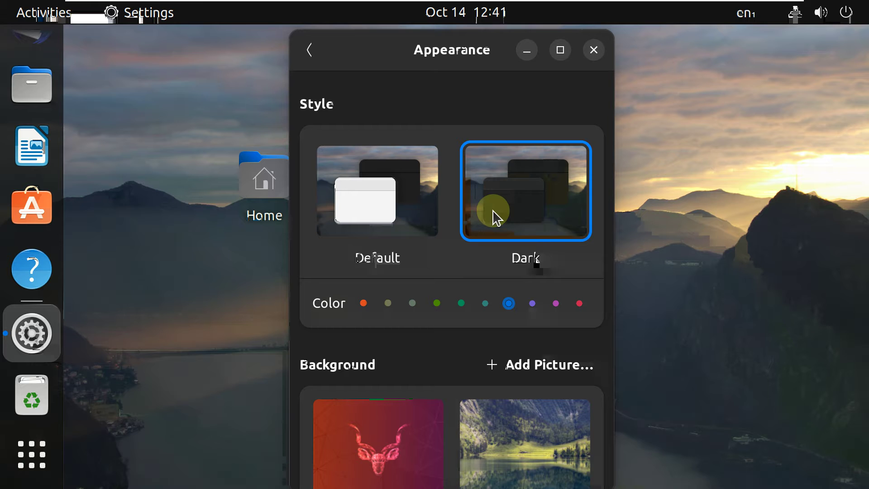
click(364, 194)
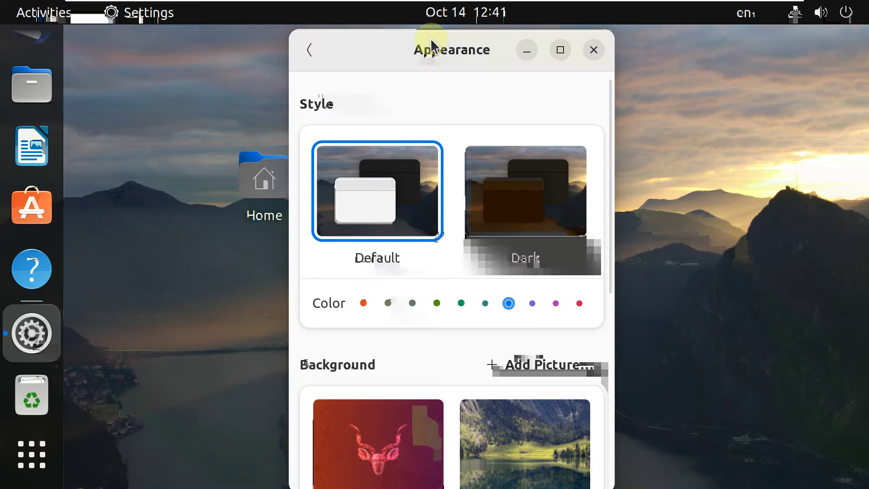
Step: Look at the calendar and notifications, and at the list of keyboard input languages, closing each one
click(453, 13)
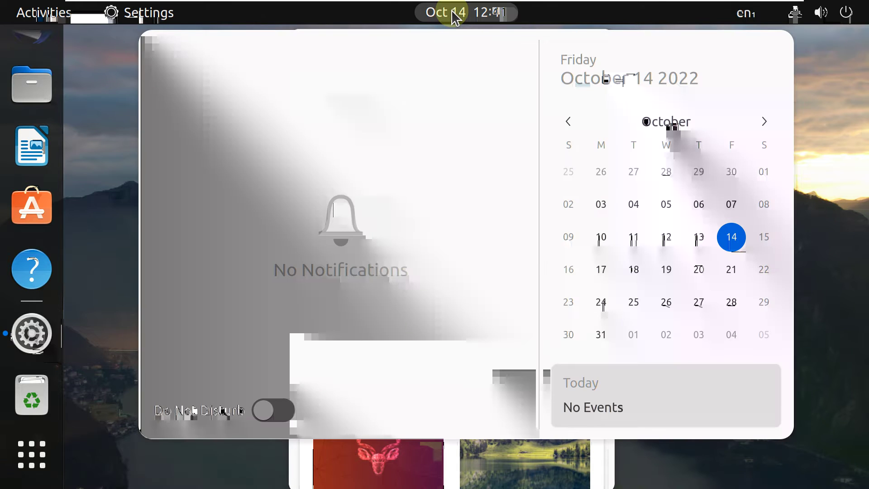
click(452, 10)
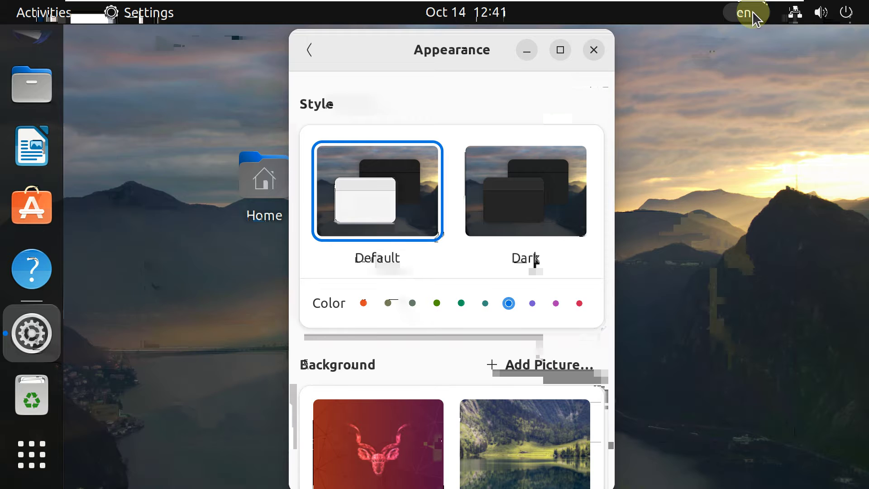
click(753, 12)
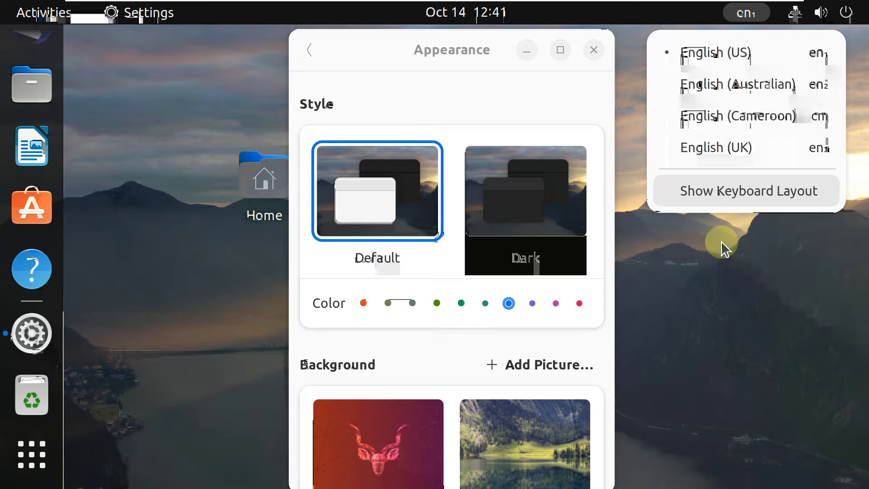
click(721, 241)
Step: Open the system quick settings and view the power-off options, then collapse them
click(820, 13)
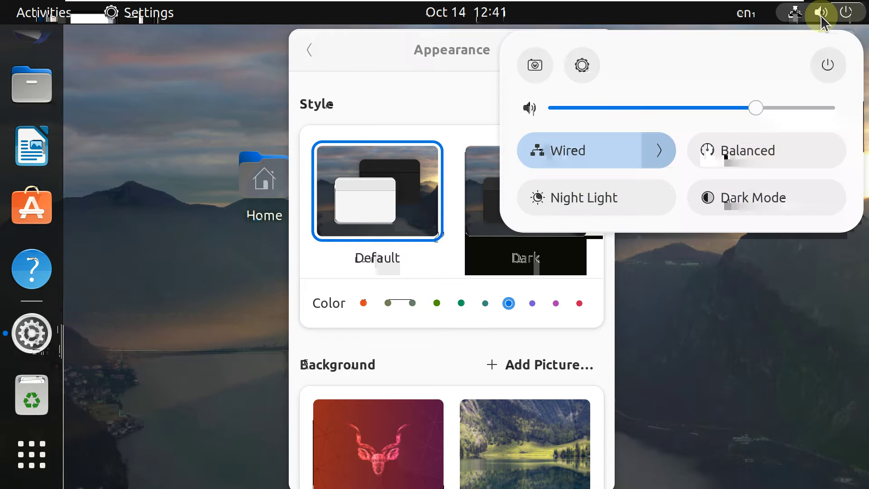
click(827, 67)
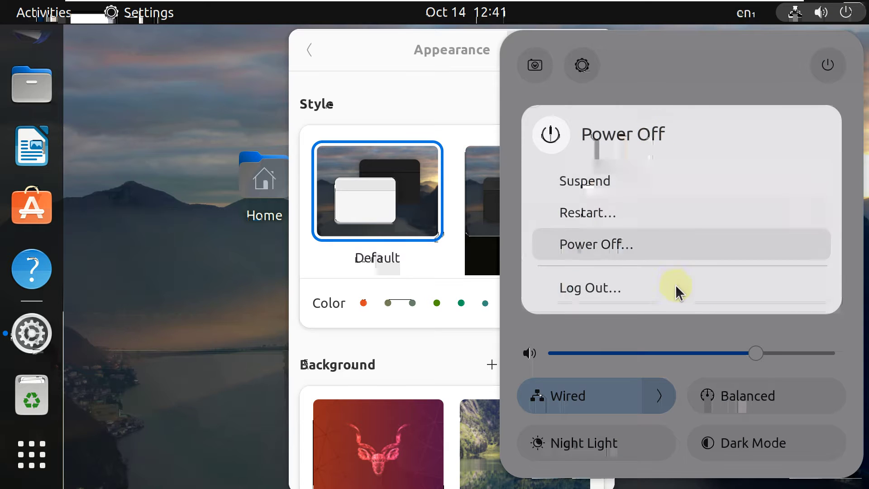
click(721, 63)
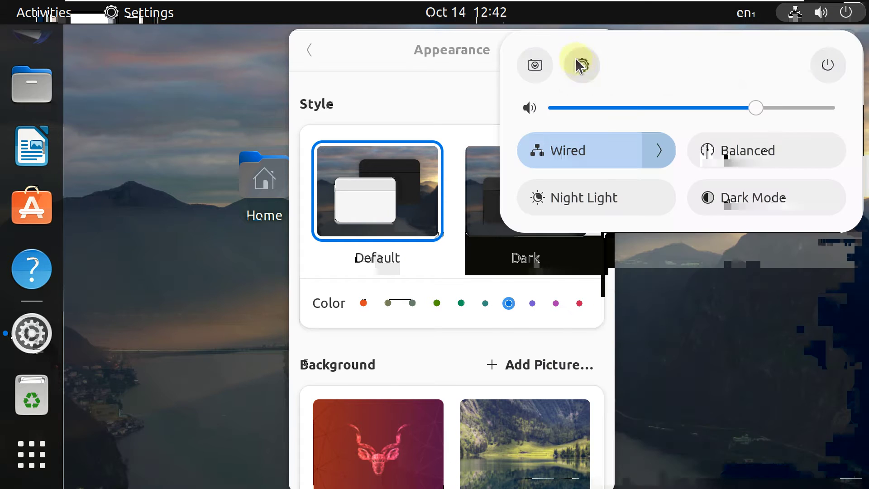
Step: Open the screenshot tool, choose full-screen video recording and close the tool without recording
click(551, 64)
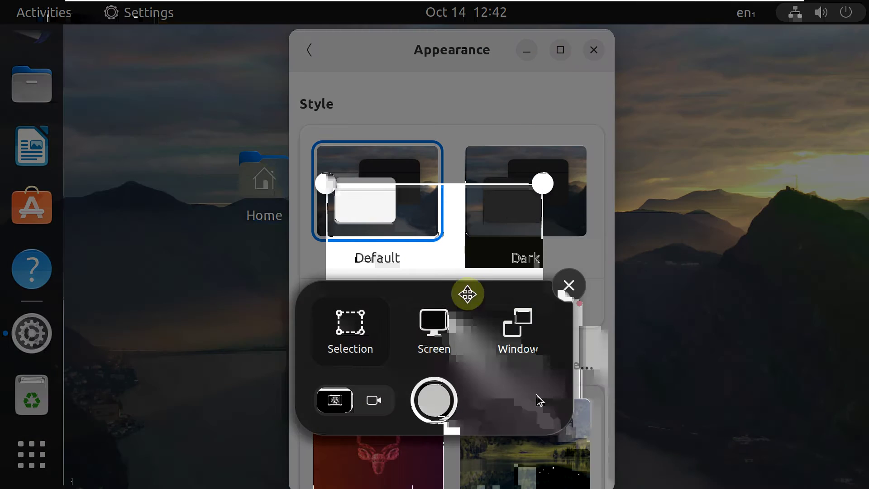
click(374, 400)
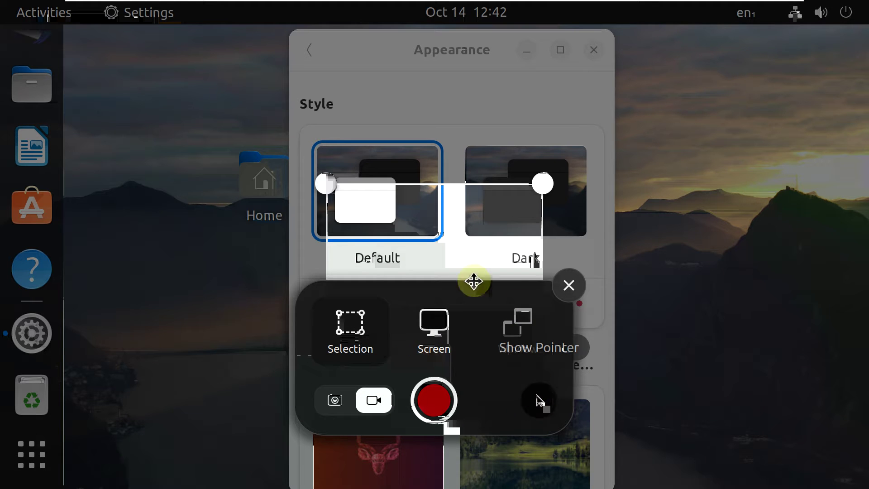
click(436, 349)
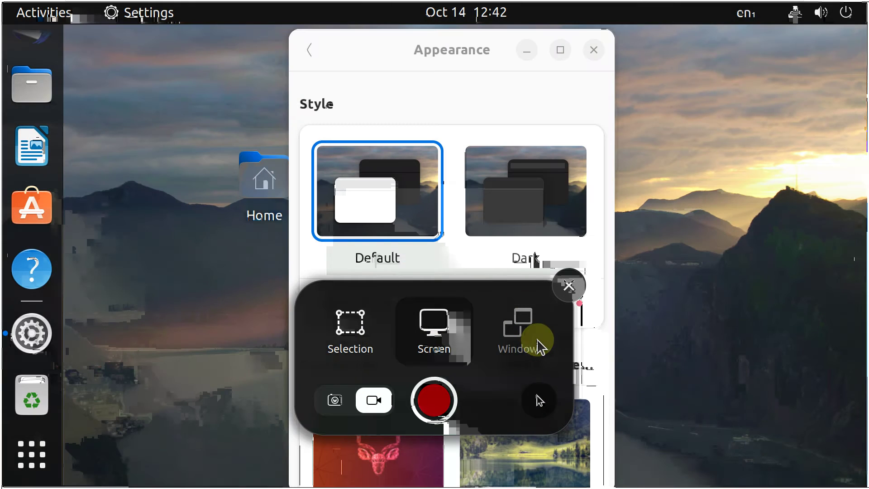
click(567, 286)
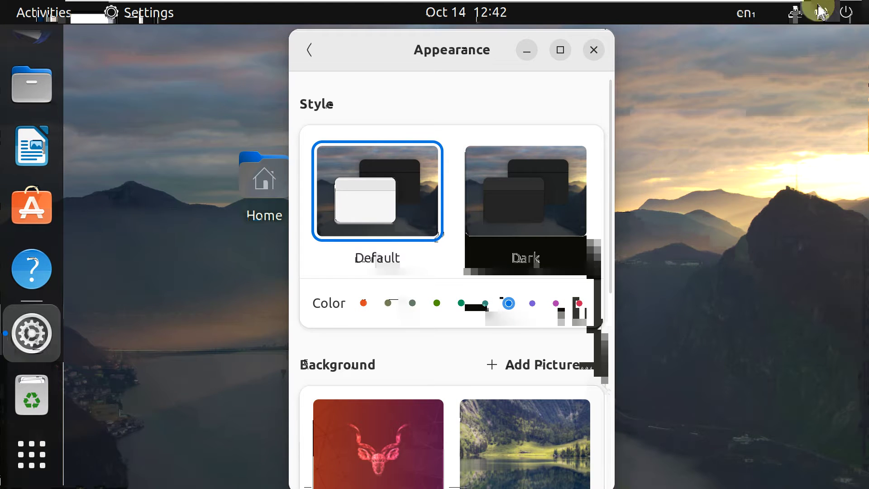
Step: Turn Dark Mode on and back off from the system quick settings
click(822, 8)
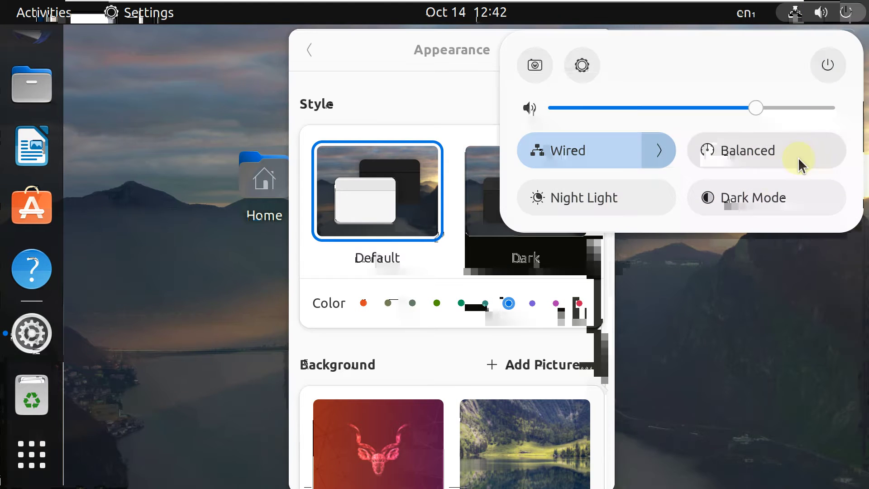
click(757, 185)
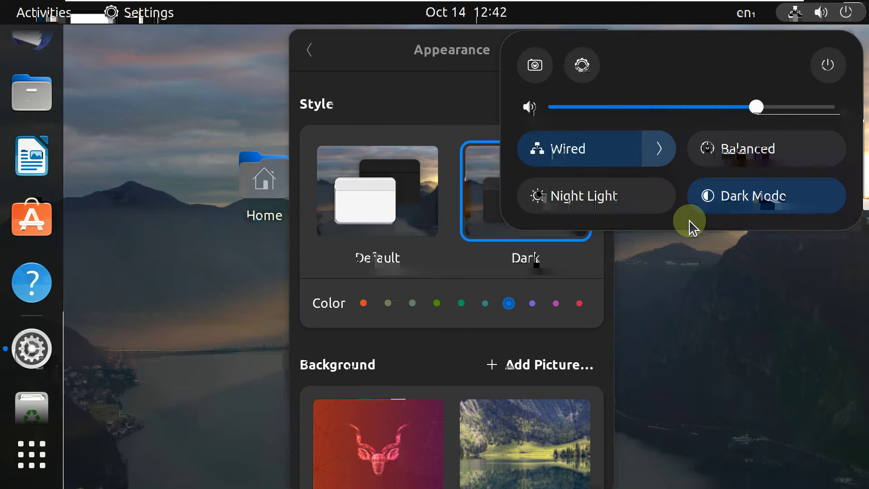
click(618, 215)
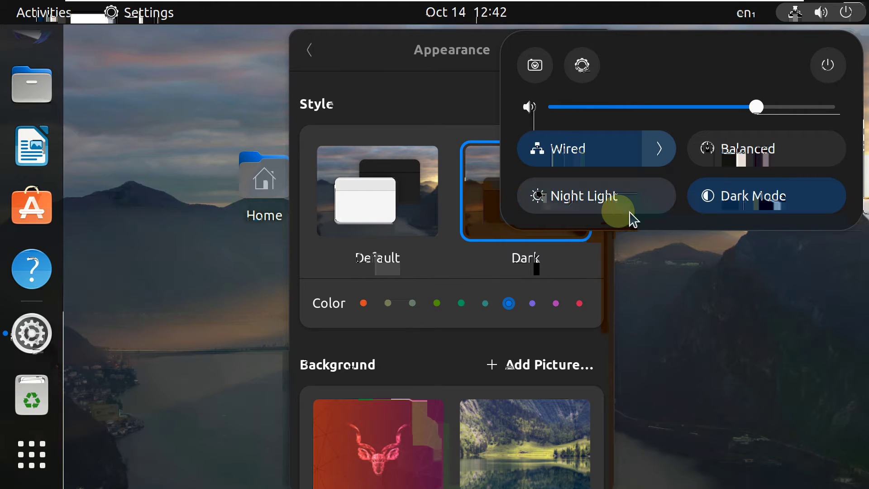
click(765, 209)
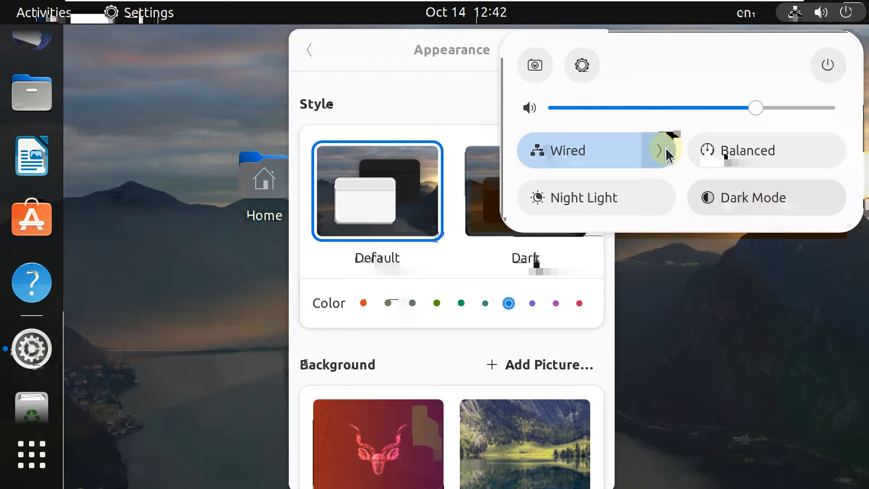
Step: View the wired connection options in the quick settings, collapse them and close the quick settings
click(659, 149)
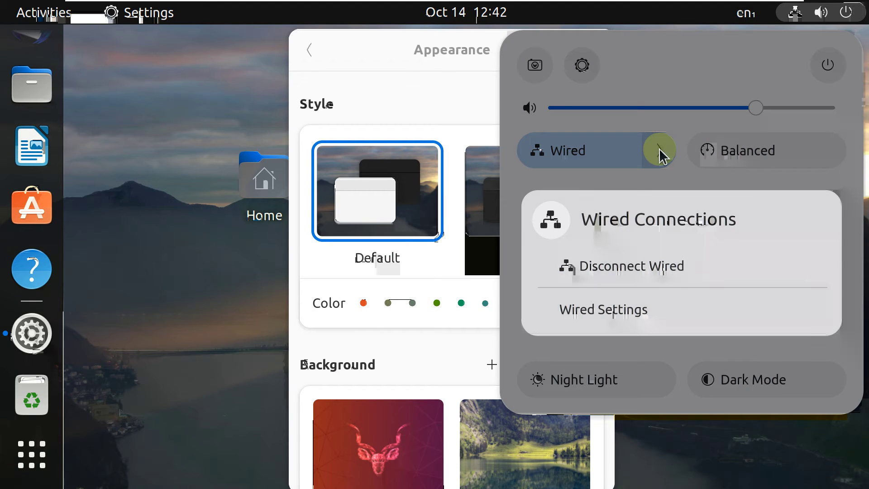
click(688, 59)
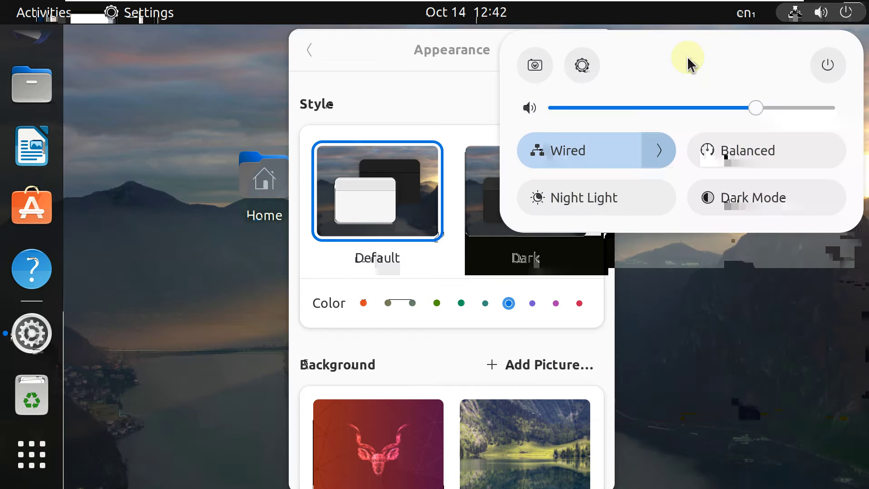
click(708, 361)
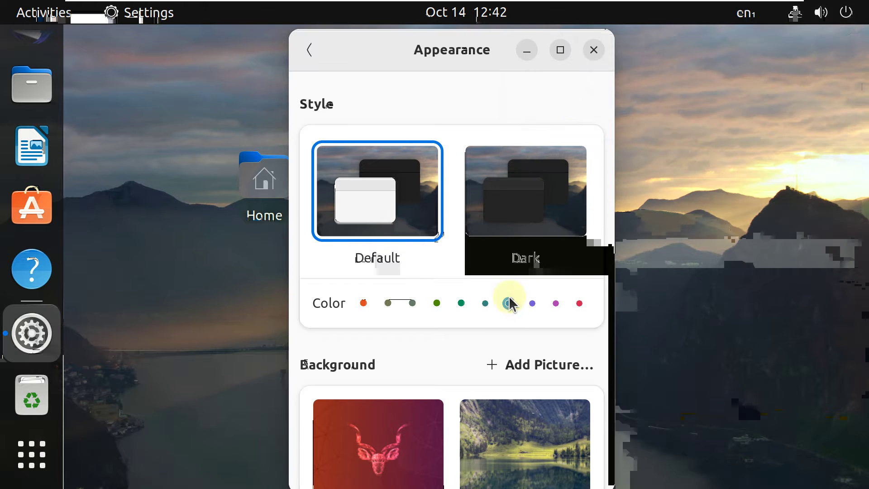
Step: Open the Ubuntu Desktop settings and view the Dock options
click(310, 47)
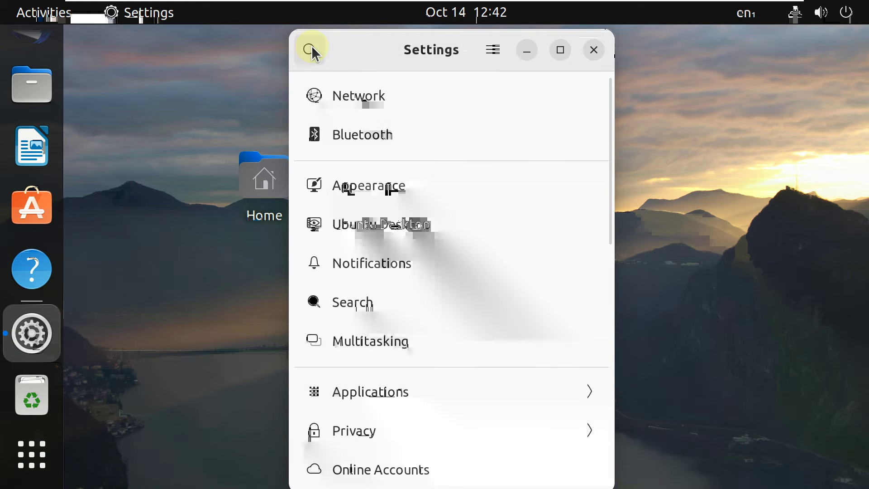
click(365, 223)
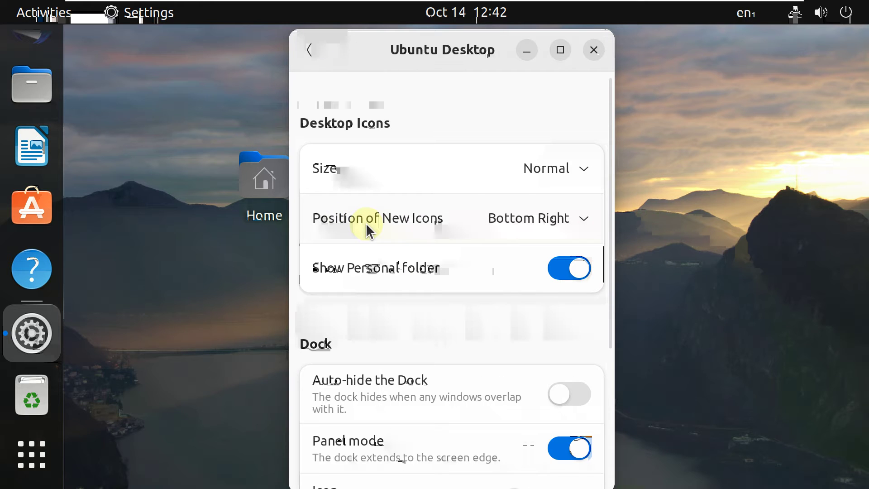
scroll(366, 223, down, 5)
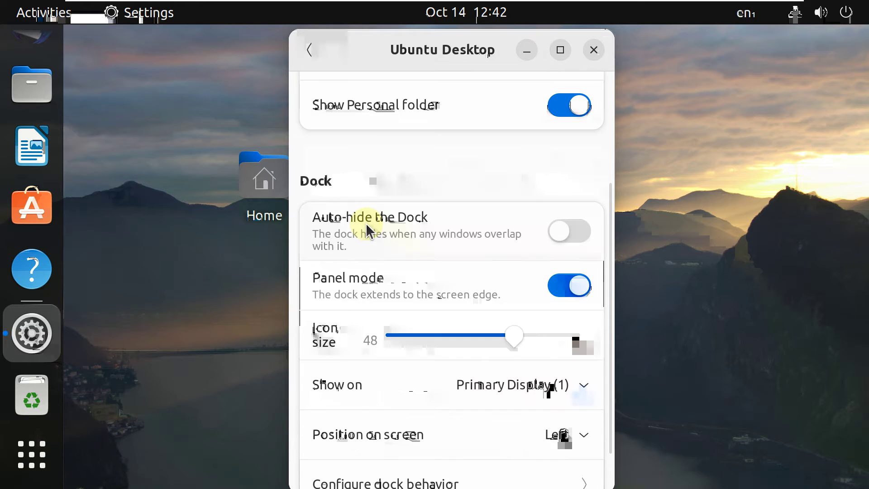
Step: Turn Auto-hide the Dock on and back off
click(566, 232)
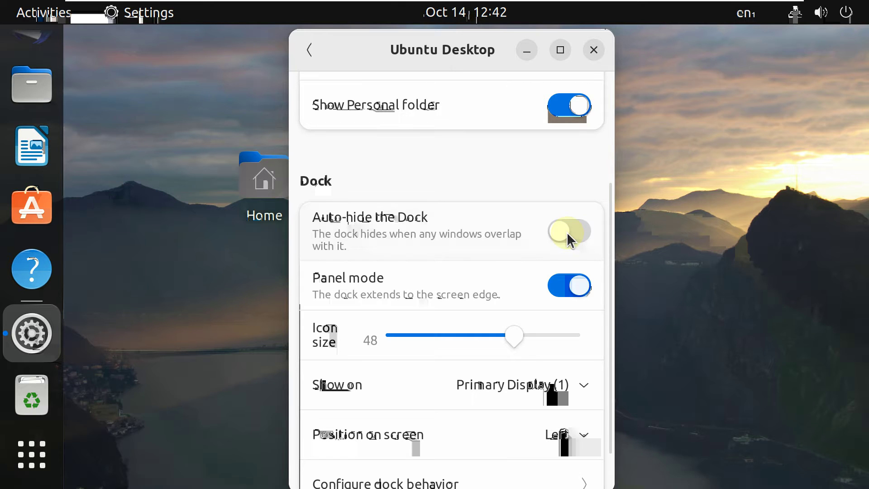
click(567, 232)
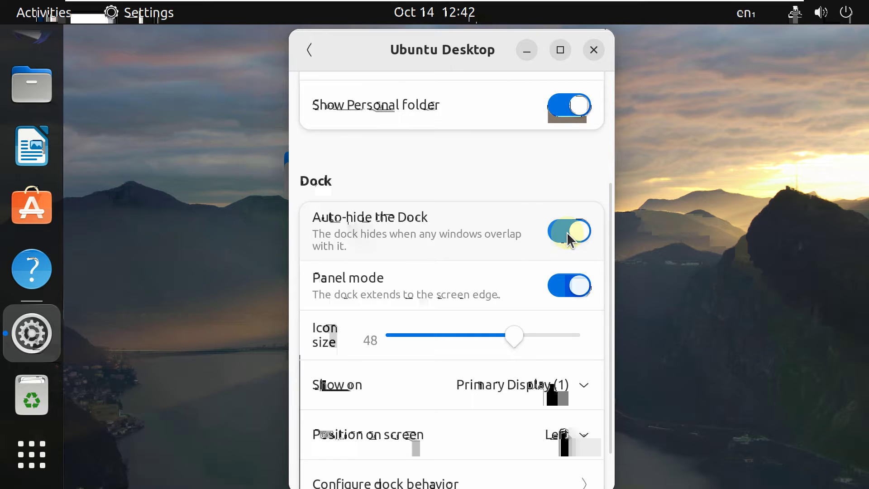
click(567, 232)
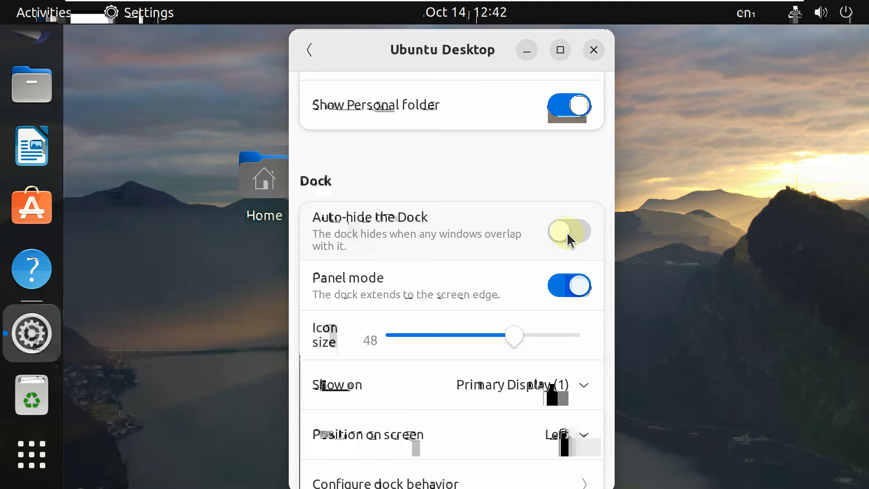
Step: Set the dock icon size to 40, and switch Show Trash off and back on in the dock behavior options
scroll(397, 287, down, 5)
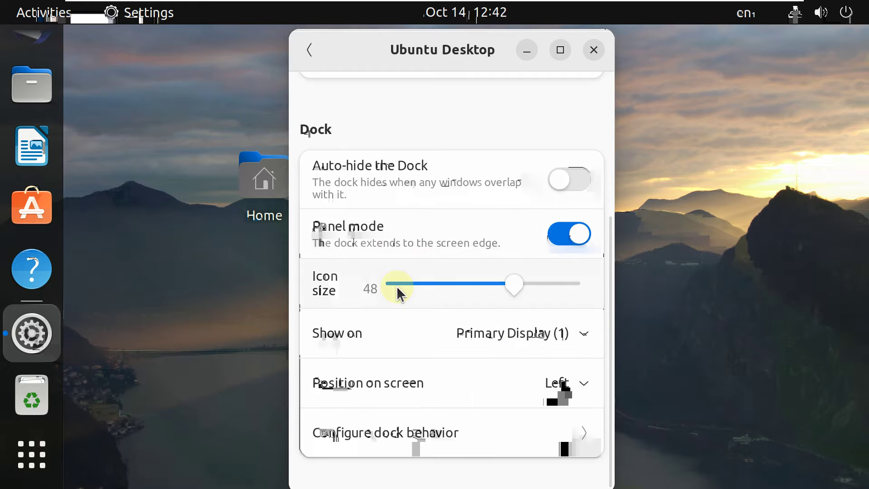
click(396, 431)
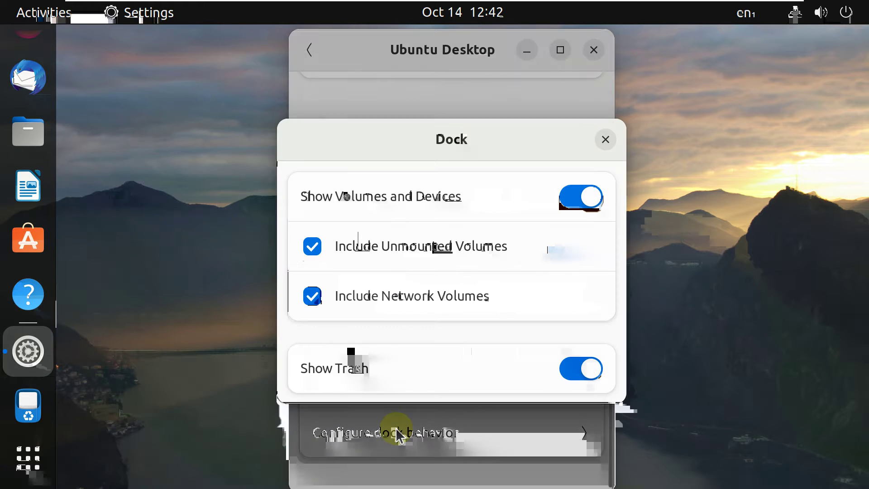
click(566, 362)
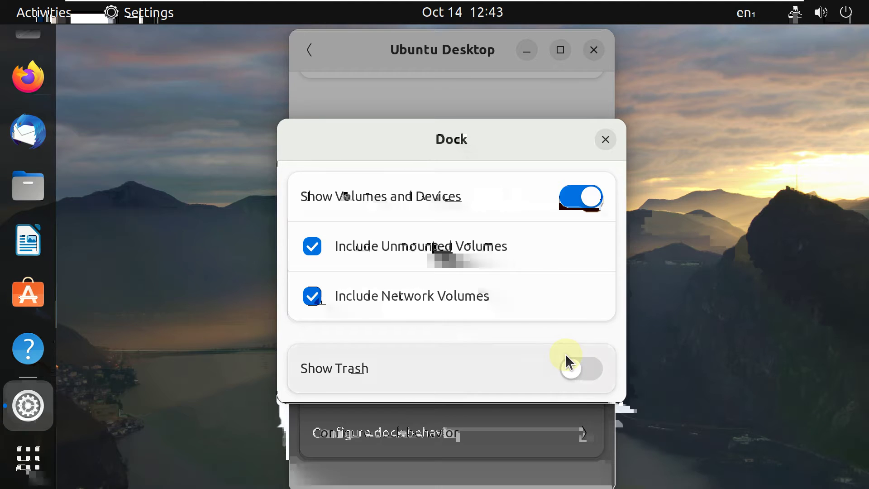
click(567, 357)
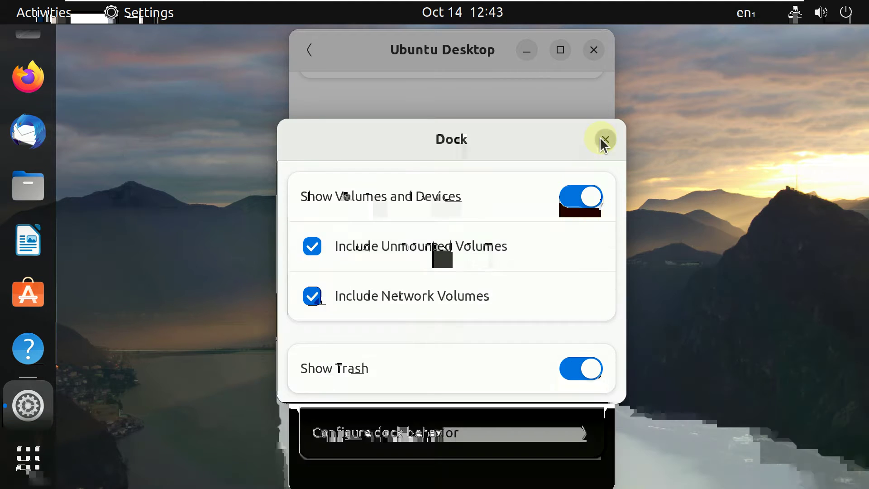
click(600, 138)
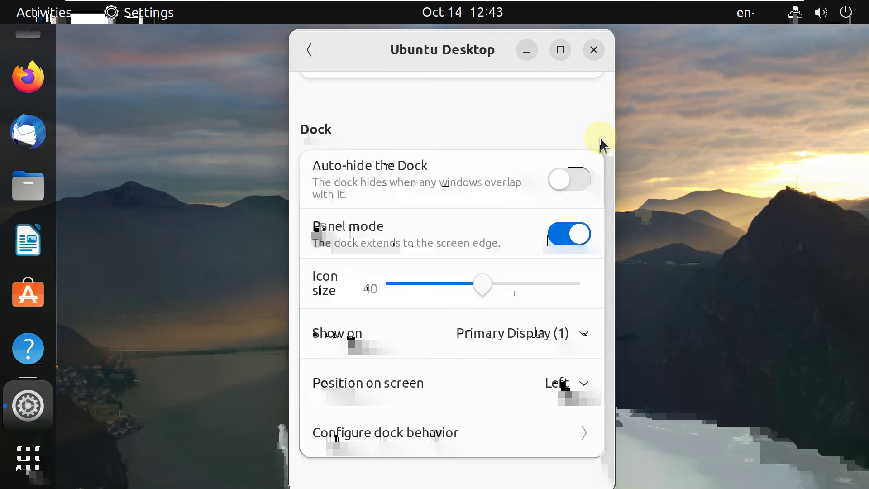
Step: Look through the Notifications settings and their application list, and return to the main settings list
click(318, 61)
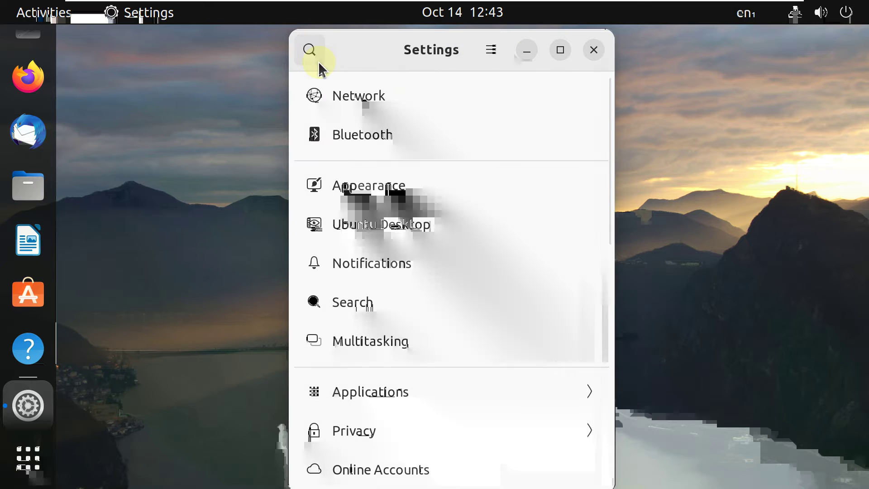
scroll(374, 172, down, 1)
scroll(375, 172, down, 1)
click(375, 172)
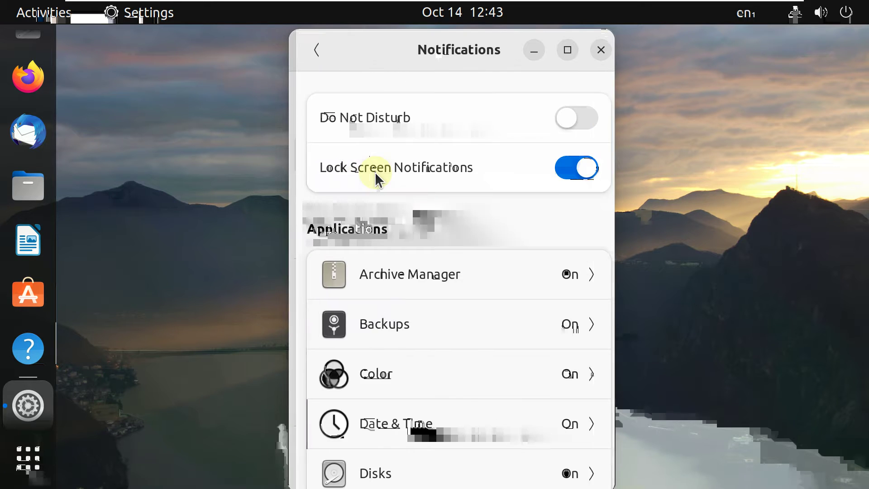
scroll(392, 328, down, 5)
scroll(392, 328, up, 5)
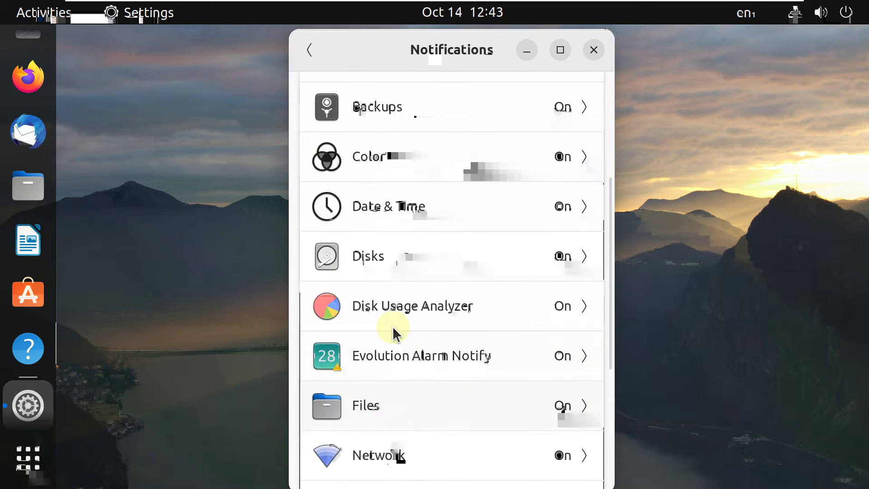
click(311, 50)
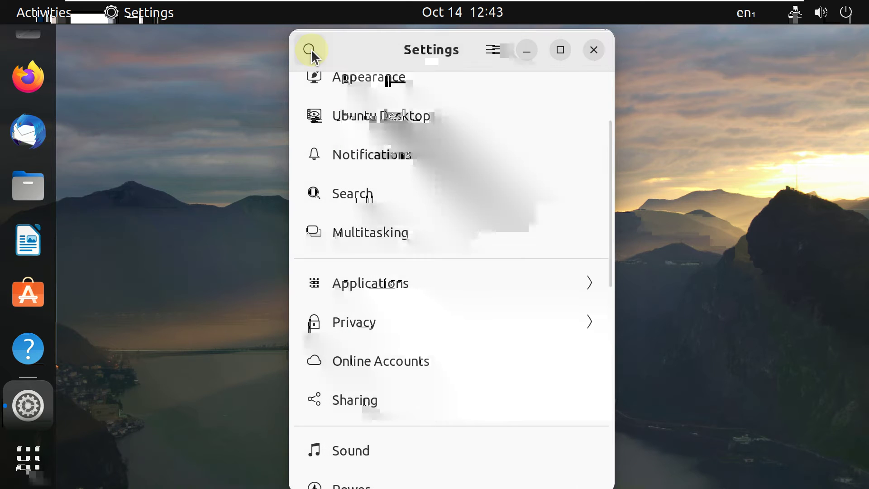
Step: View the Search settings and the Applications list, returning to the main settings list after each
click(392, 200)
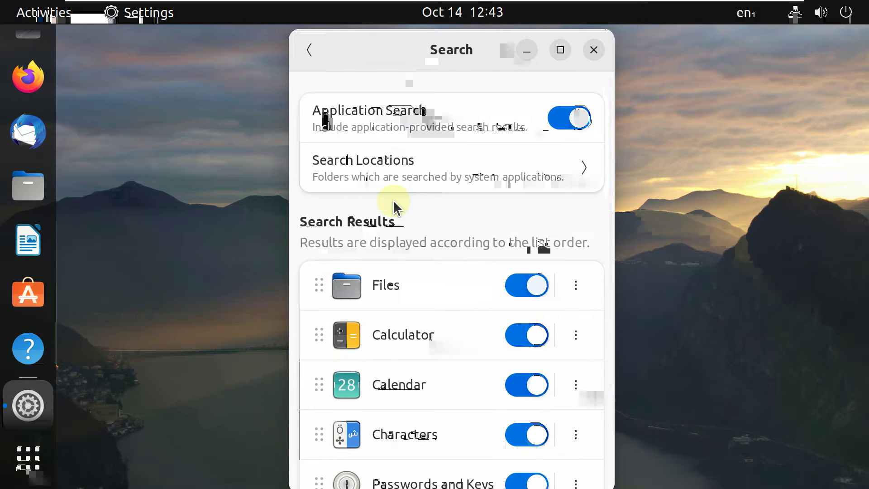
click(313, 55)
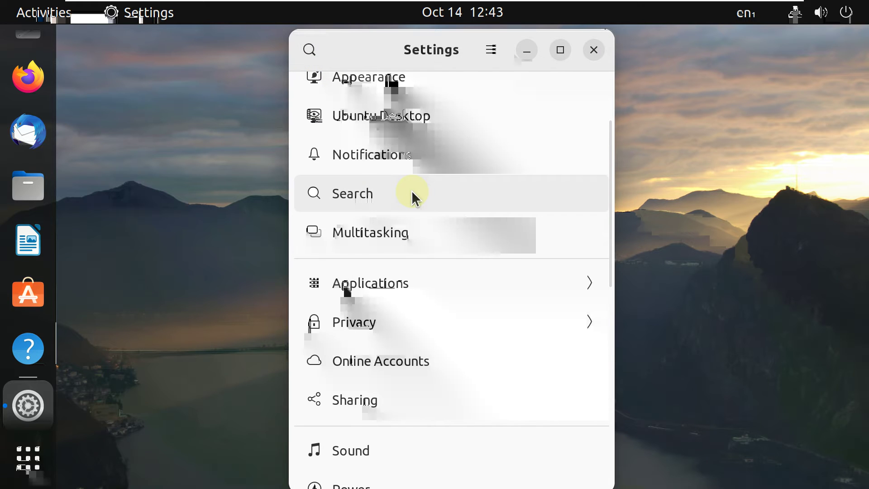
click(403, 295)
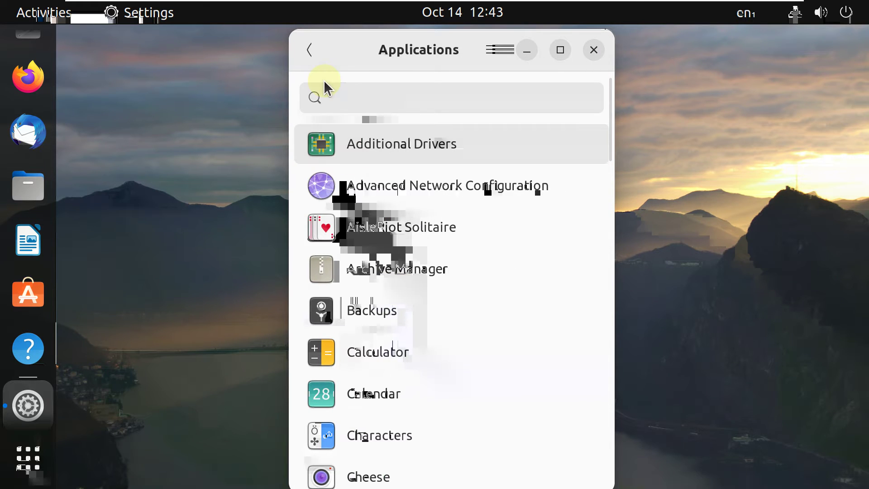
click(310, 51)
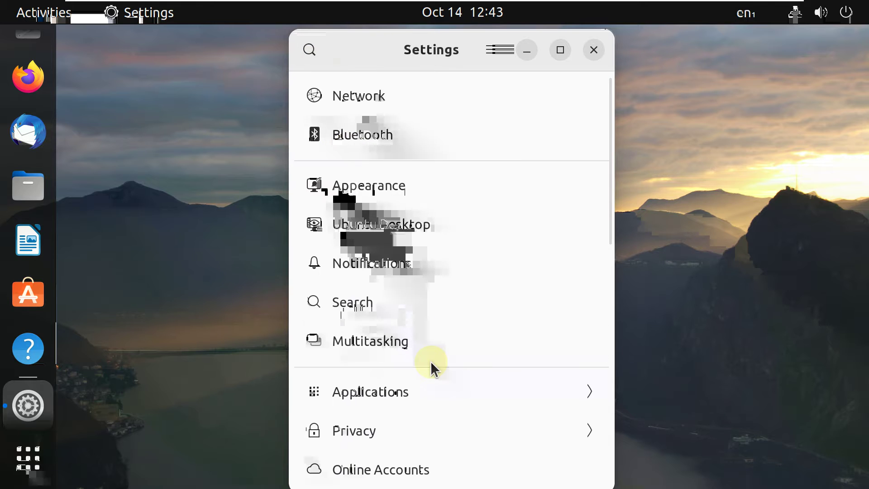
Step: Set the Blank Screen Delay to Never in the Privacy settings for the screen
scroll(431, 361, down, 5)
scroll(431, 361, down, 3)
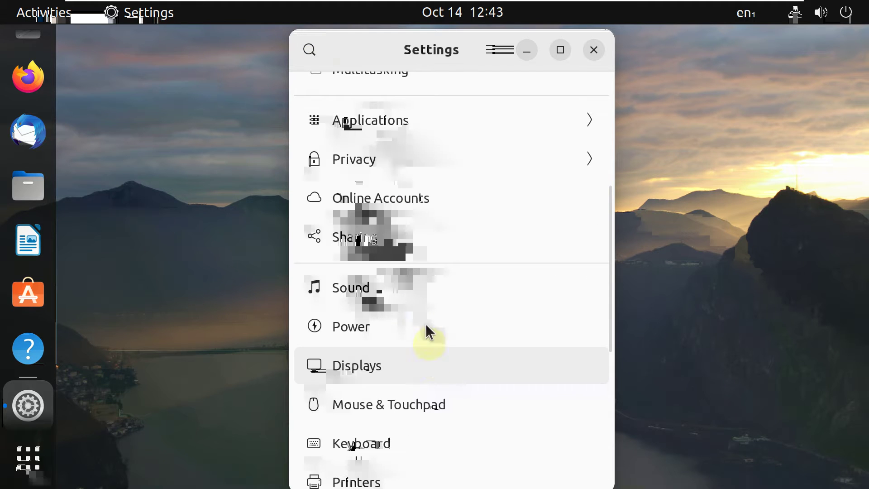
click(409, 174)
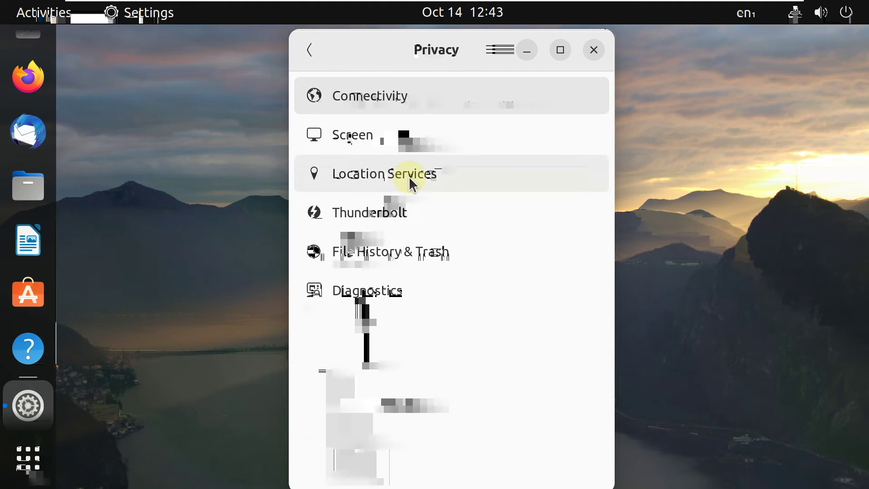
click(395, 127)
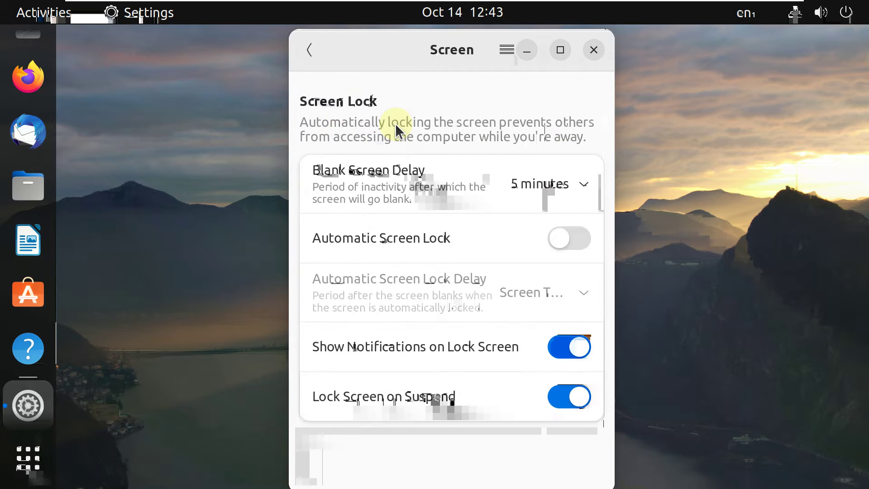
click(538, 181)
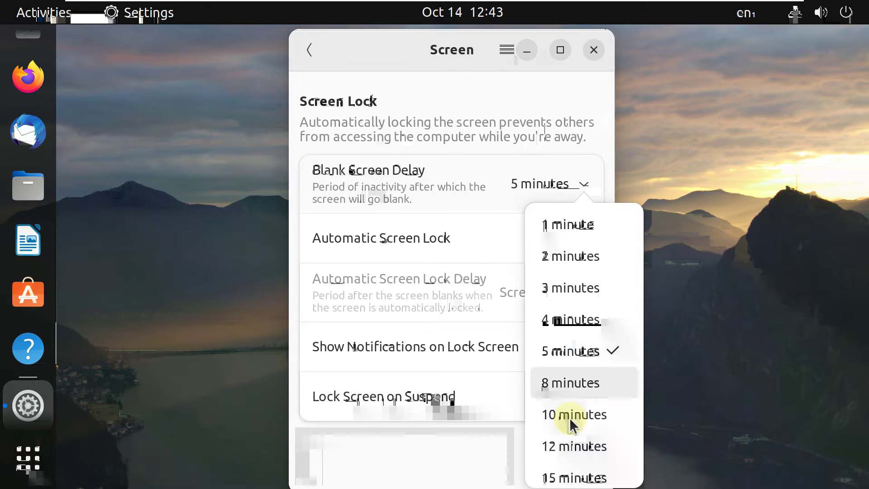
click(558, 466)
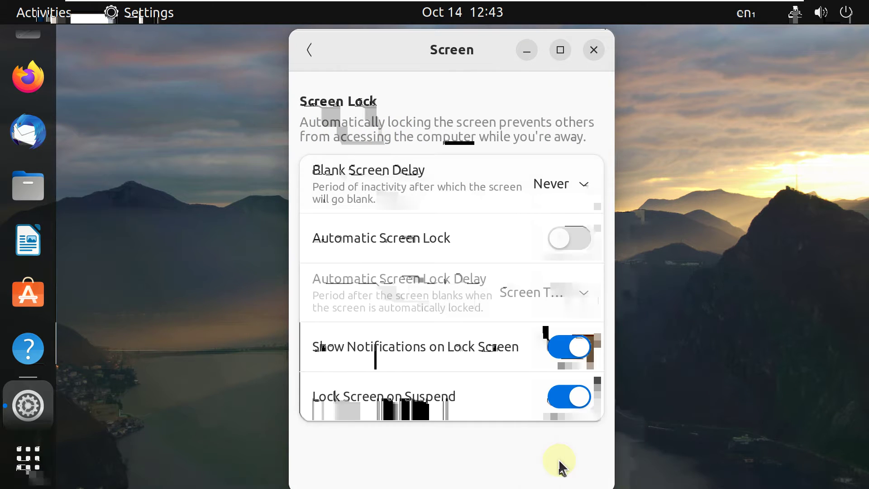
Step: View the Location Services and Thunderbolt pages in the Privacy settings, and return to the main settings list
click(317, 40)
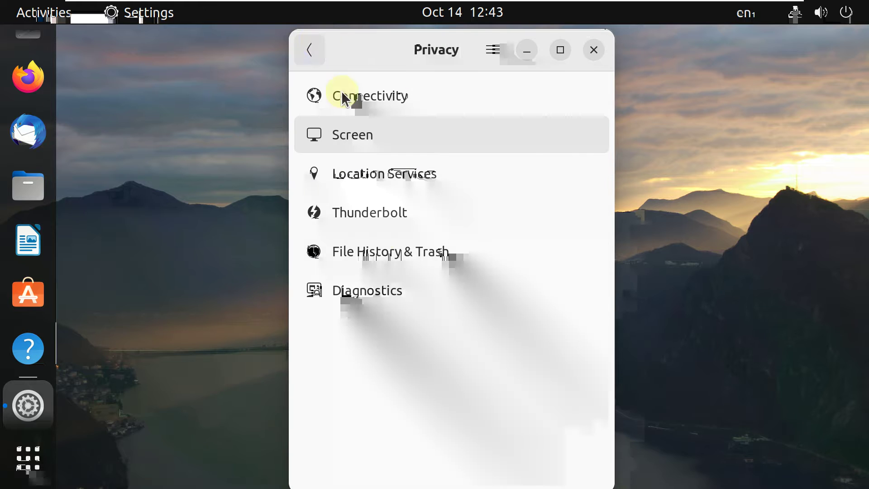
click(372, 173)
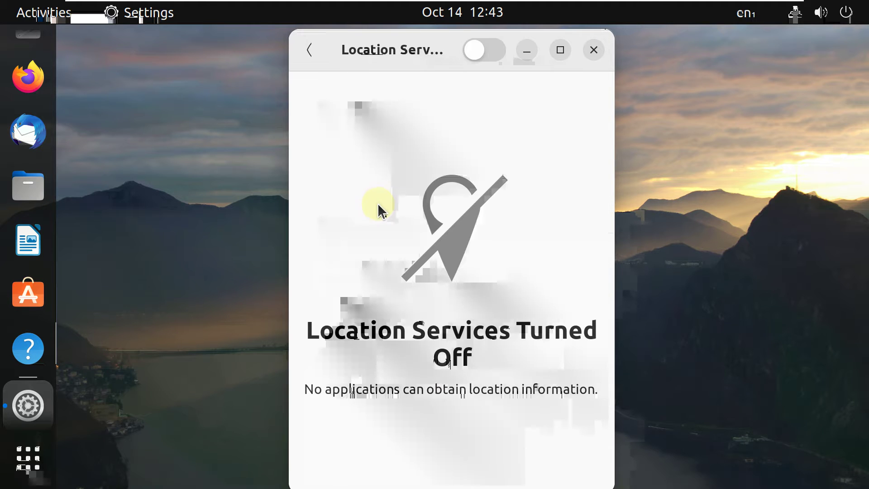
click(312, 39)
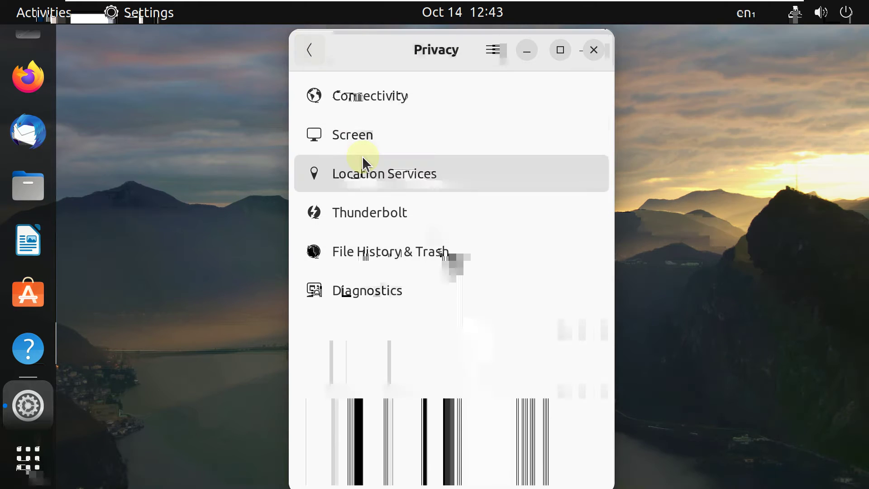
click(378, 217)
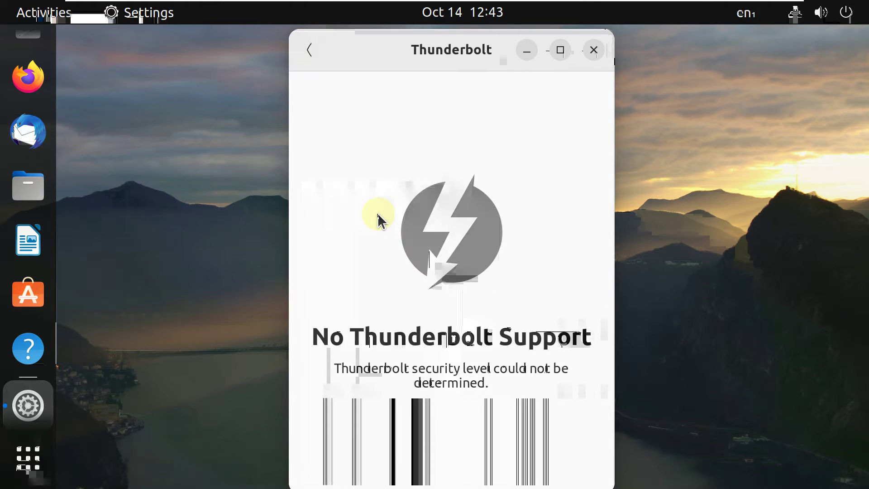
click(323, 46)
click(323, 46)
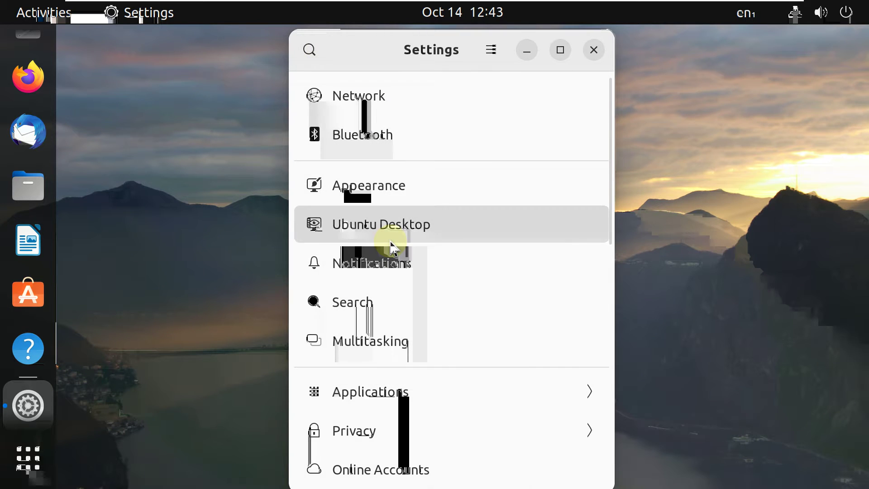
Step: Briefly reopen the Ubuntu Desktop settings and the Privacy categories, returning to the main settings list each time
click(390, 239)
click(317, 50)
scroll(391, 295, down, 4)
scroll(392, 295, down, 3)
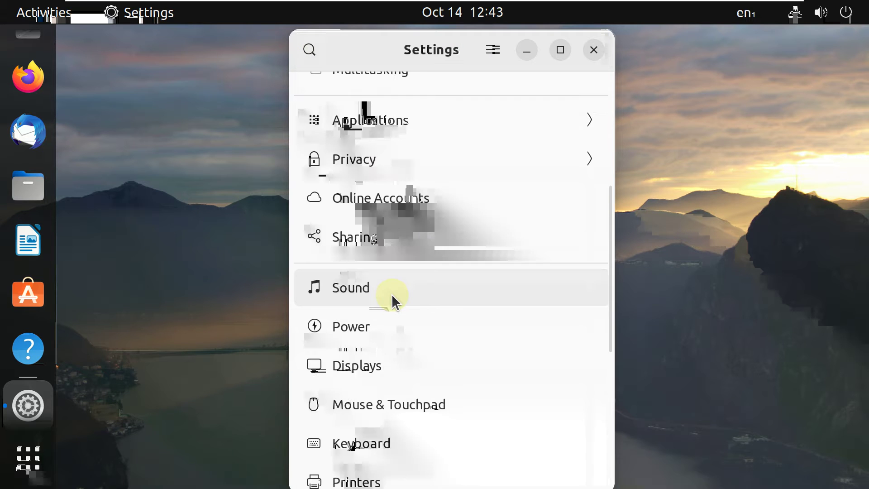
click(397, 166)
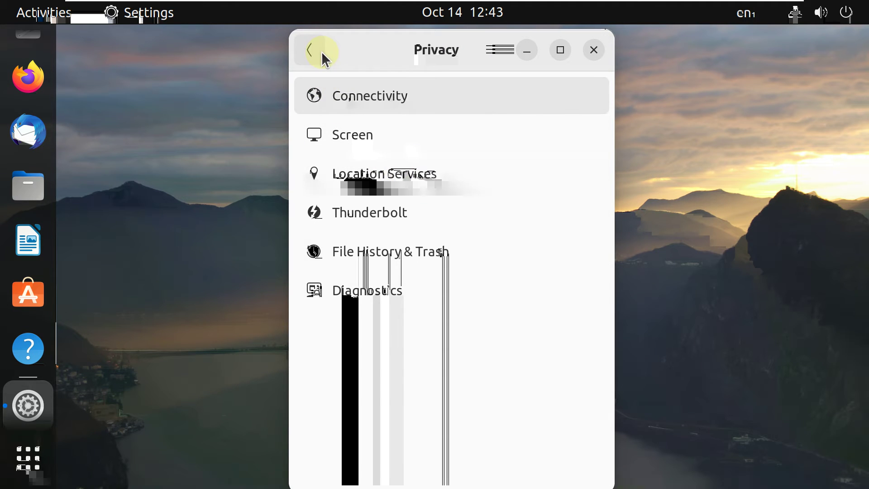
click(322, 51)
scroll(401, 306, down, 6)
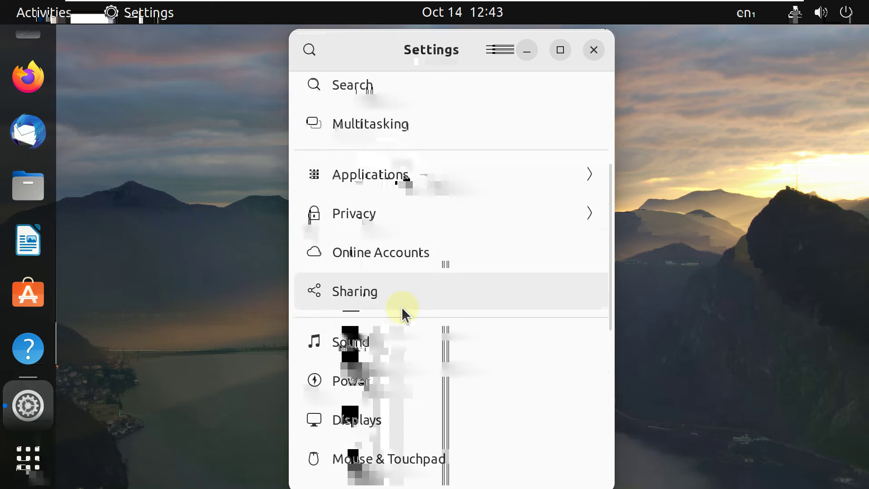
Step: View the Online Accounts settings, return to the main settings list, and look over the remaining categories
click(399, 145)
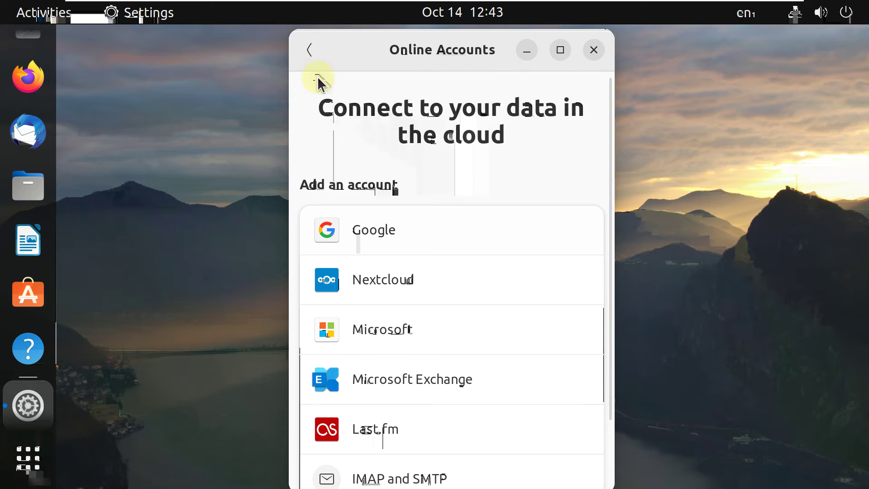
click(309, 50)
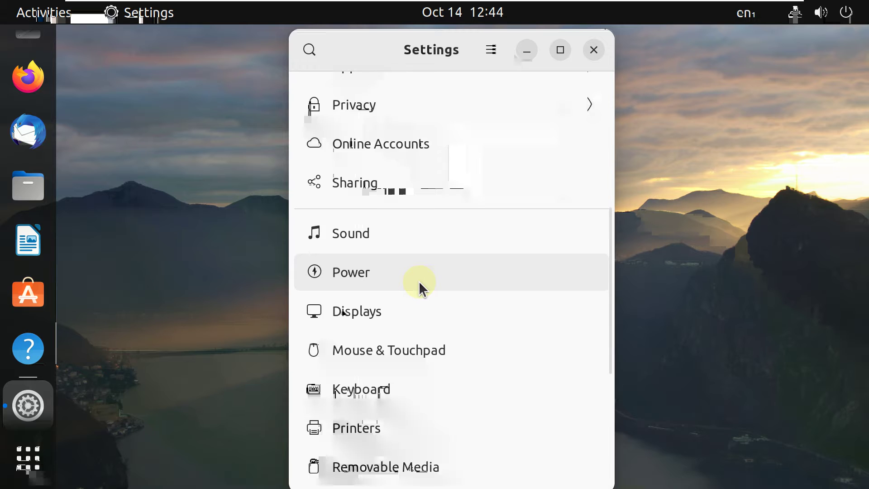
scroll(419, 281, down, 3)
scroll(419, 280, down, 2)
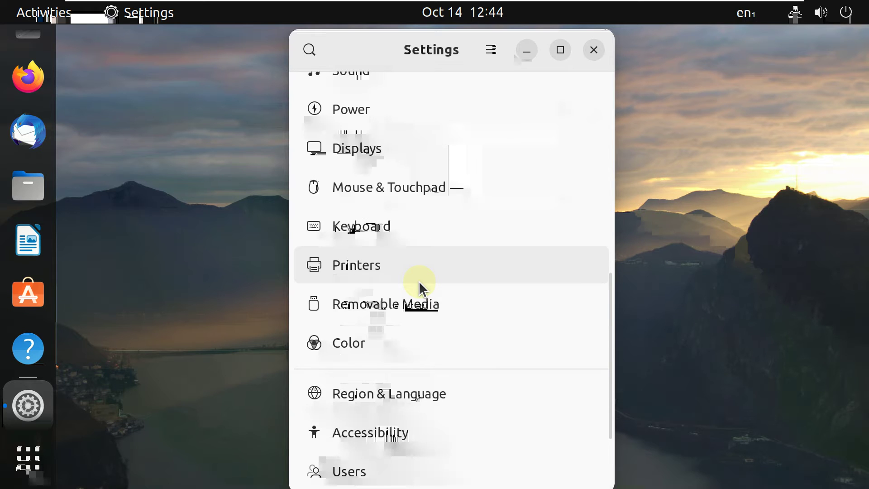
scroll(419, 280, up, 2)
scroll(397, 169, up, 2)
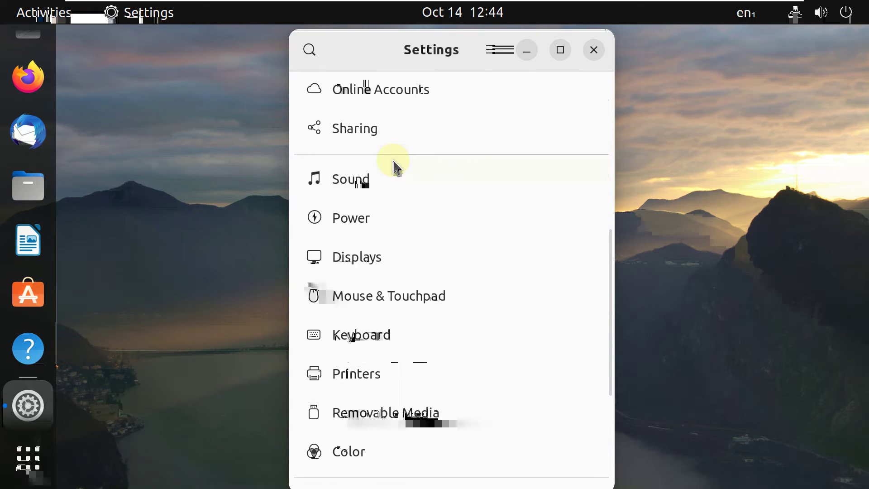
Step: View the Sound settings through the output and input devices, and view the Power settings, returning to the main list after each
click(388, 171)
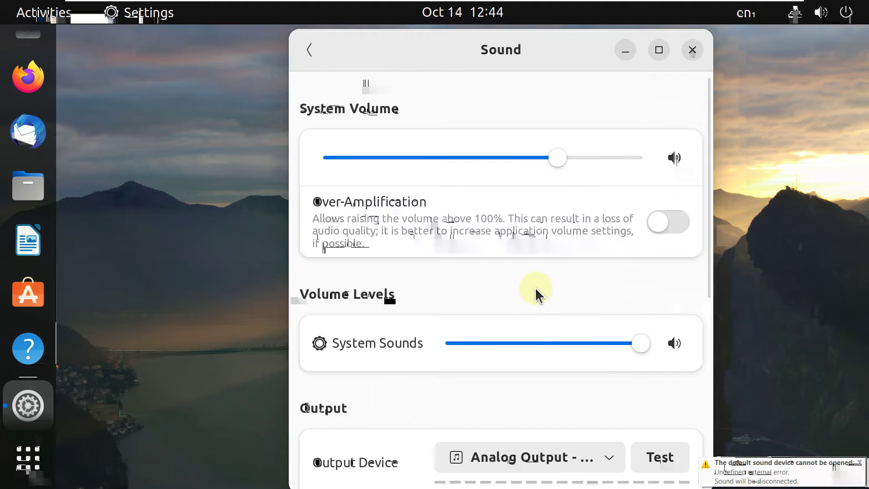
scroll(535, 292, down, 5)
scroll(535, 287, down, 4)
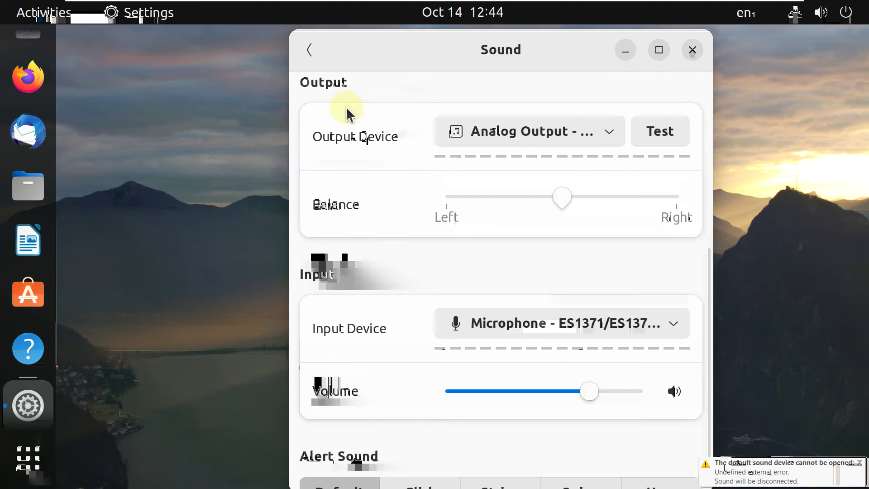
click(305, 61)
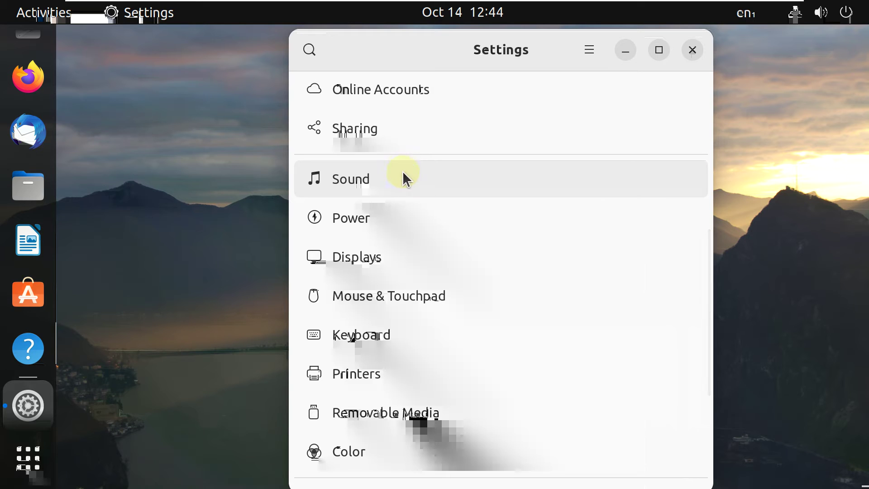
click(402, 219)
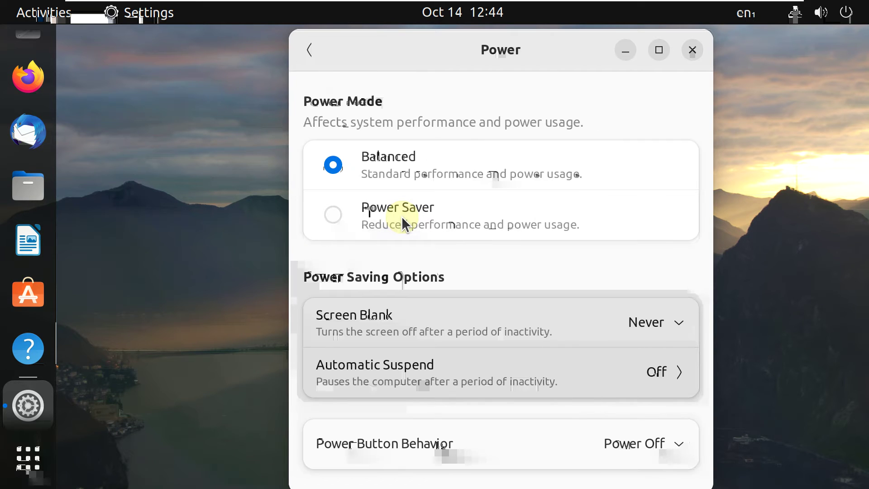
click(311, 62)
Step: Look over the last settings categories and the Settings application menu, and close the Settings window
scroll(441, 250, down, 5)
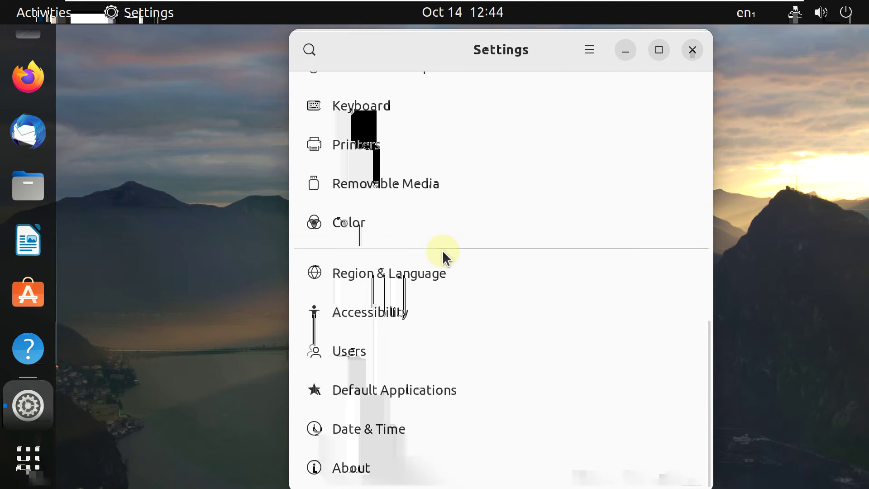
click(593, 50)
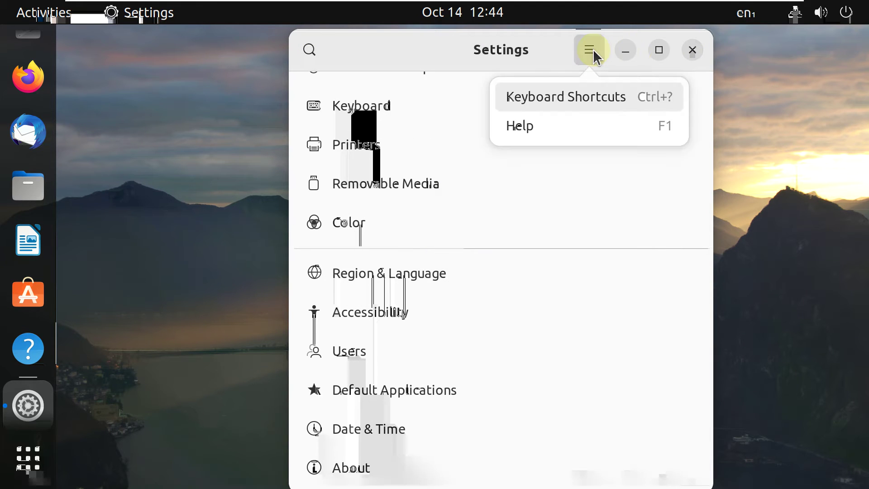
click(689, 46)
click(688, 44)
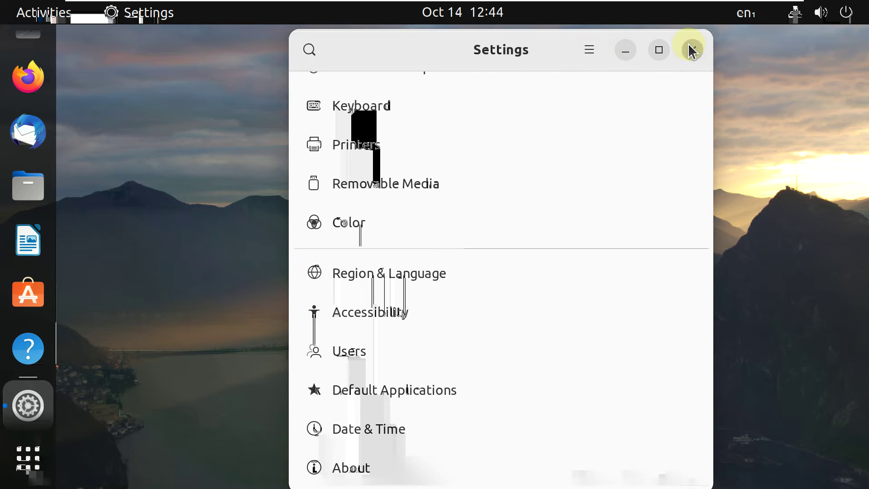
Step: Open System Monitor from the applications overview, maximize its window, and look through the process list
click(20, 483)
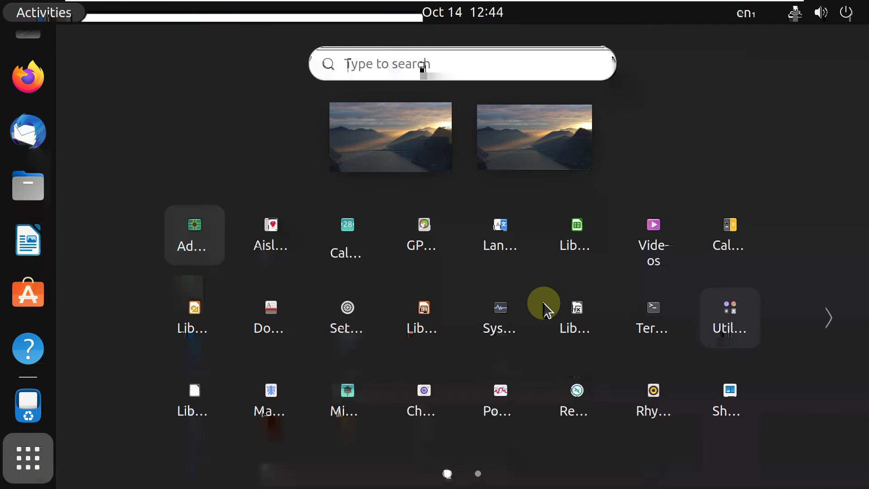
click(518, 315)
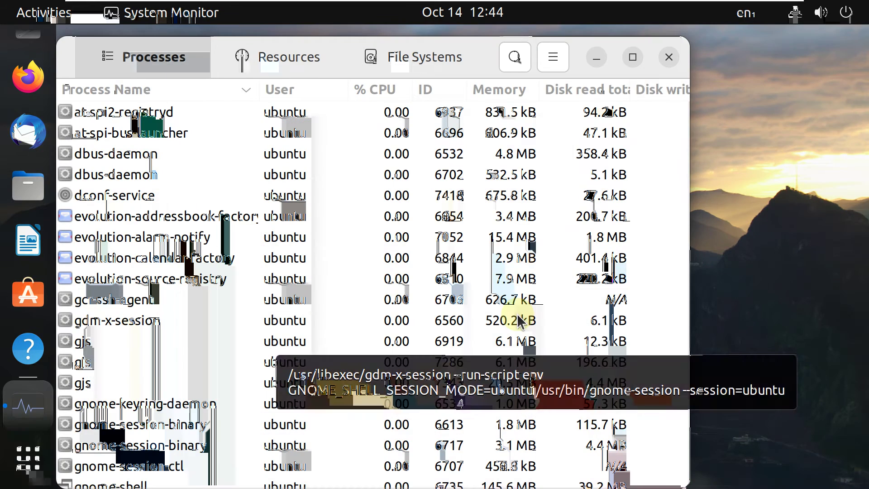
click(631, 59)
scroll(468, 228, down, 4)
scroll(468, 228, down, 15)
scroll(468, 228, down, 2)
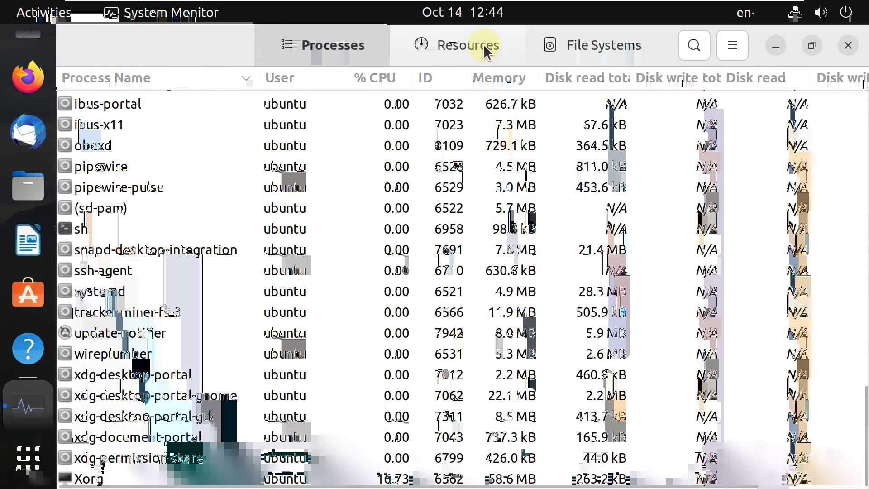
Step: Show the resource graphs in System Monitor and change the CPU2 graph color to green
click(483, 45)
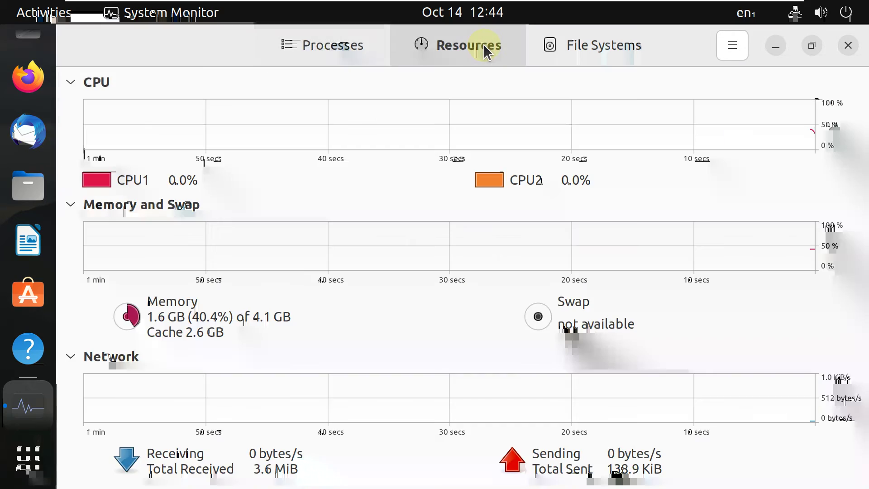
click(487, 181)
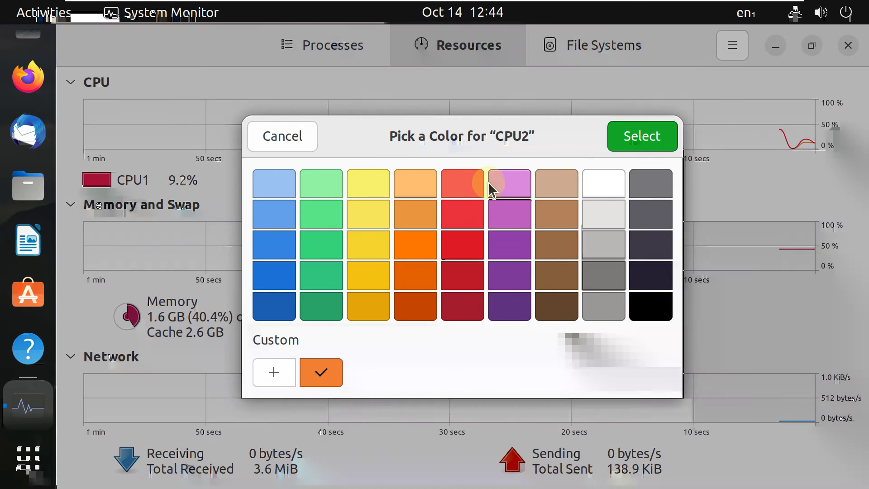
click(322, 224)
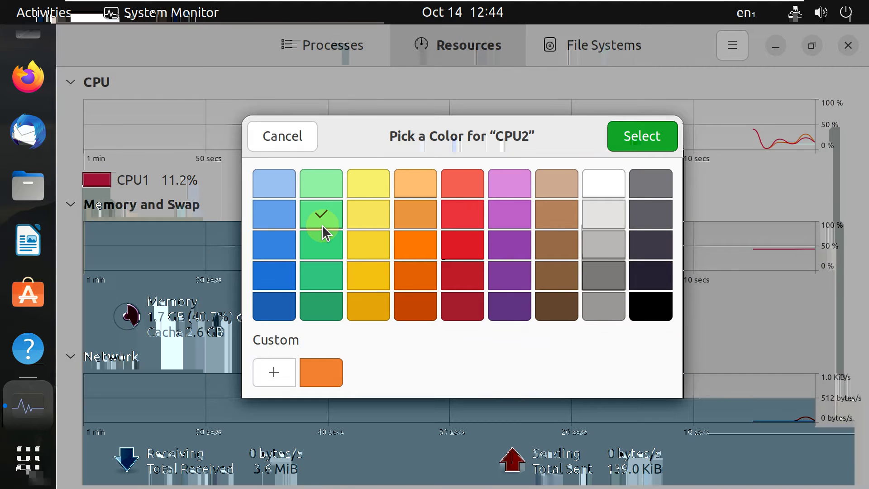
click(641, 138)
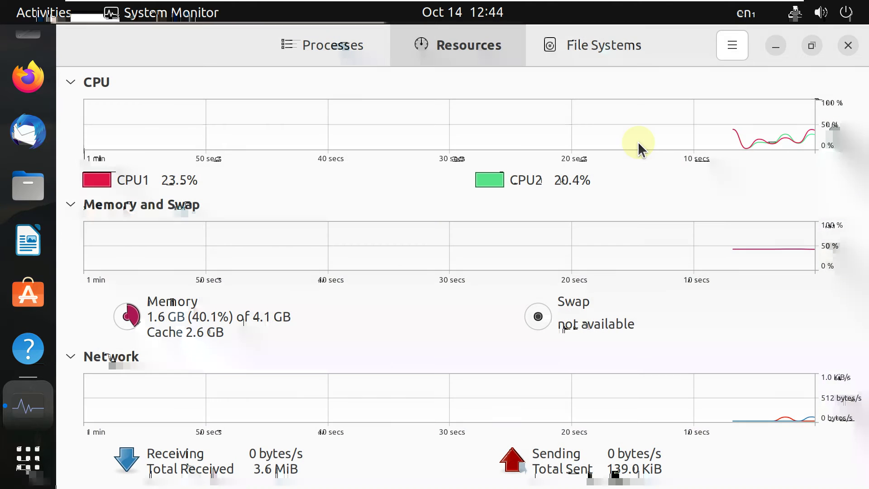
Step: Check System Monitor's application menu, view the File Systems list and the resource graphs, and close System Monitor
click(723, 53)
click(687, 209)
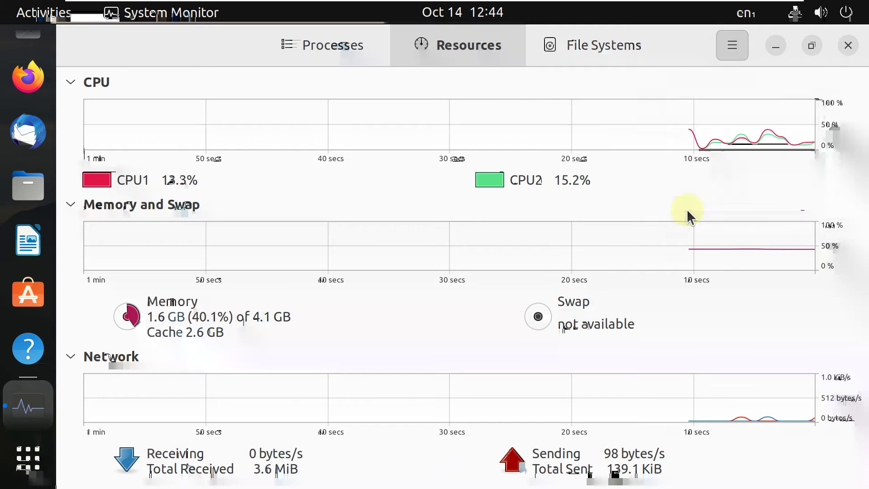
click(631, 99)
click(591, 46)
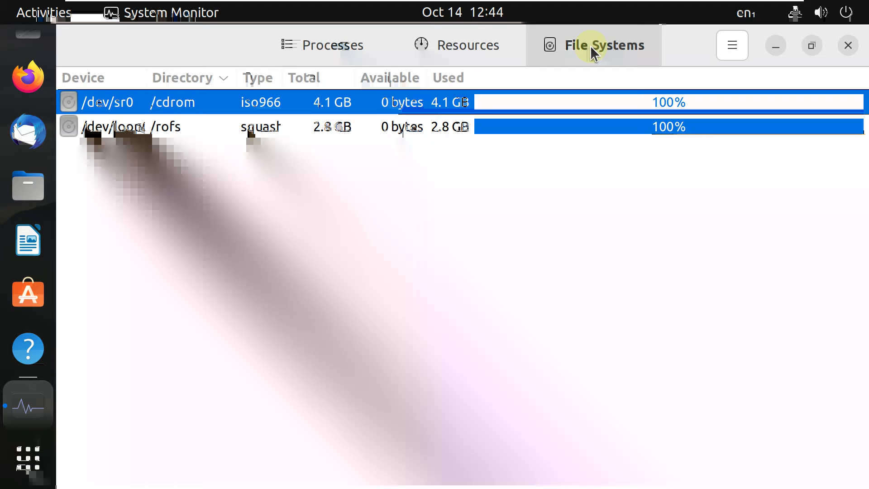
click(512, 42)
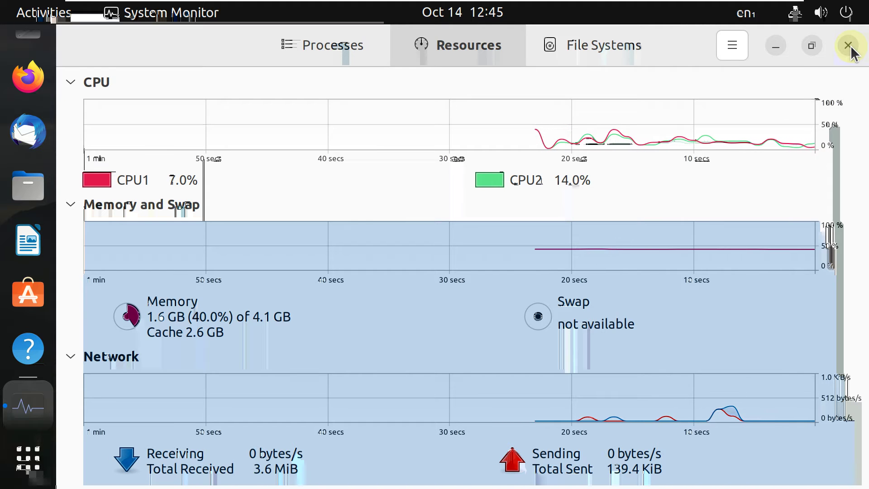
click(849, 46)
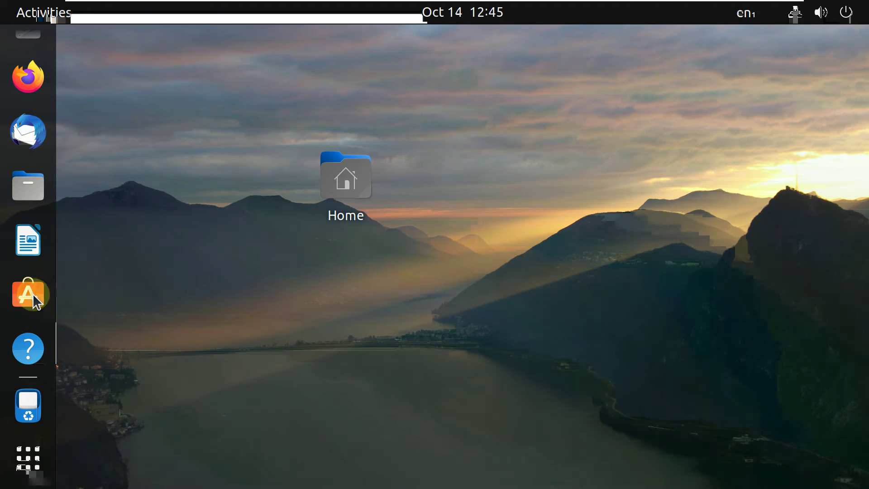
Step: Open the Files application, look through its About information, and close the Files window
click(19, 187)
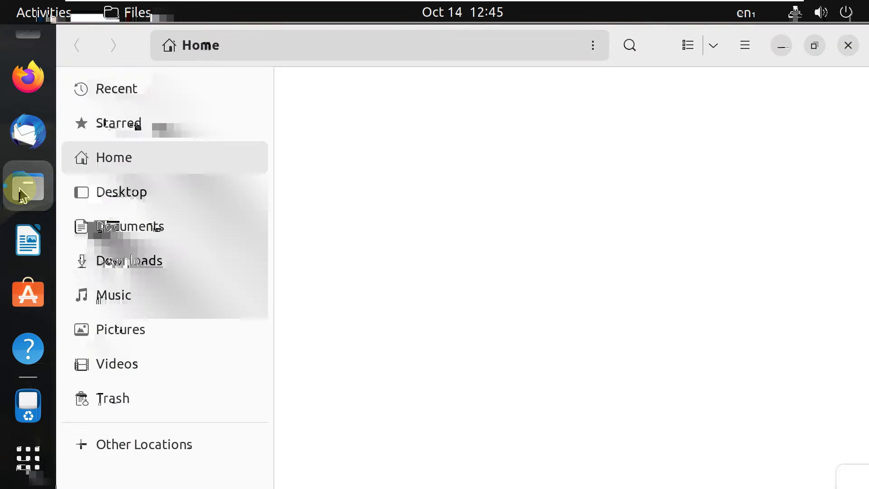
click(742, 47)
click(705, 401)
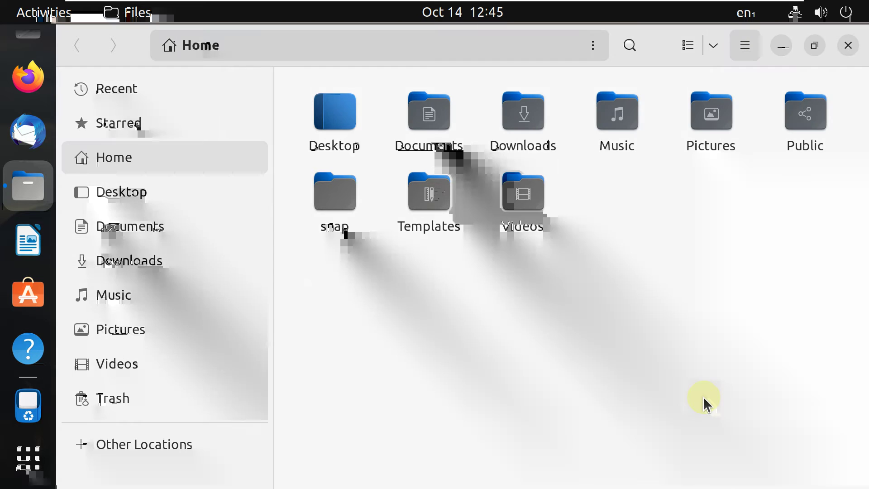
scroll(493, 317, down, 3)
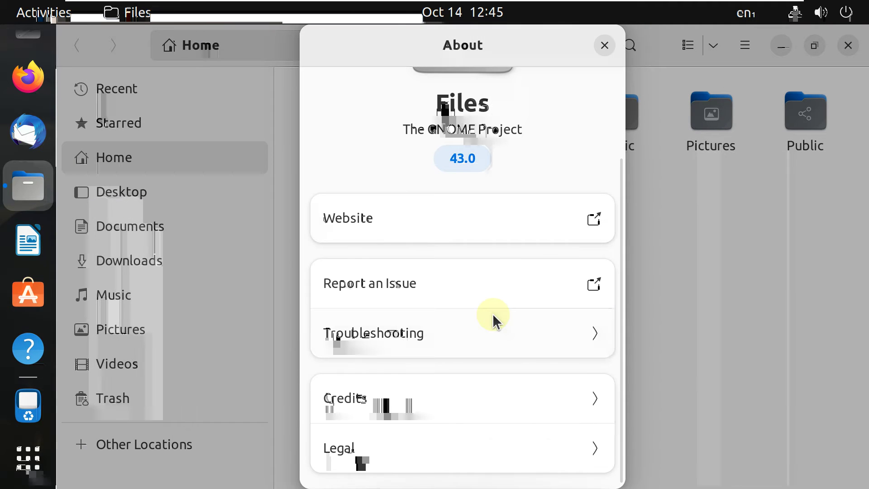
scroll(493, 313, up, 3)
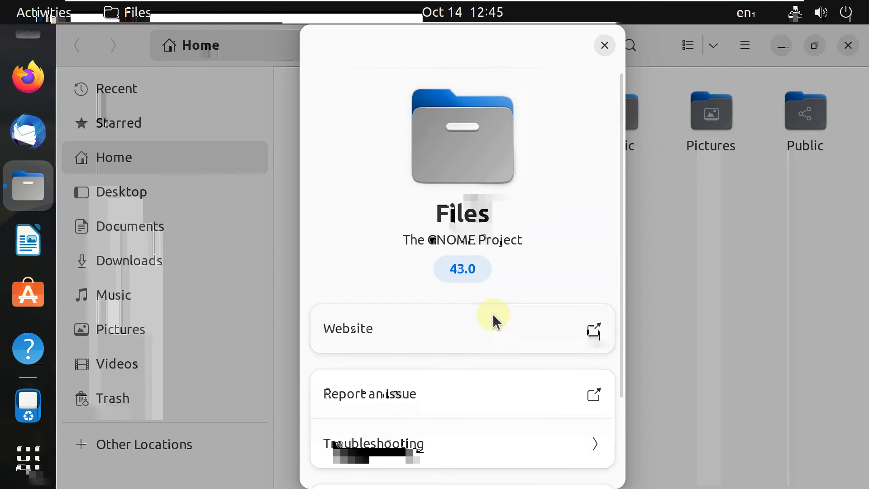
scroll(493, 313, down, 3)
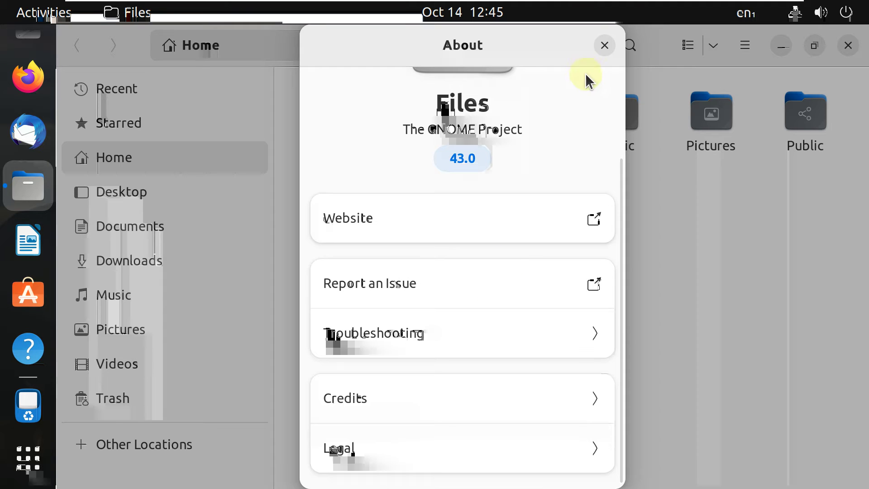
click(606, 45)
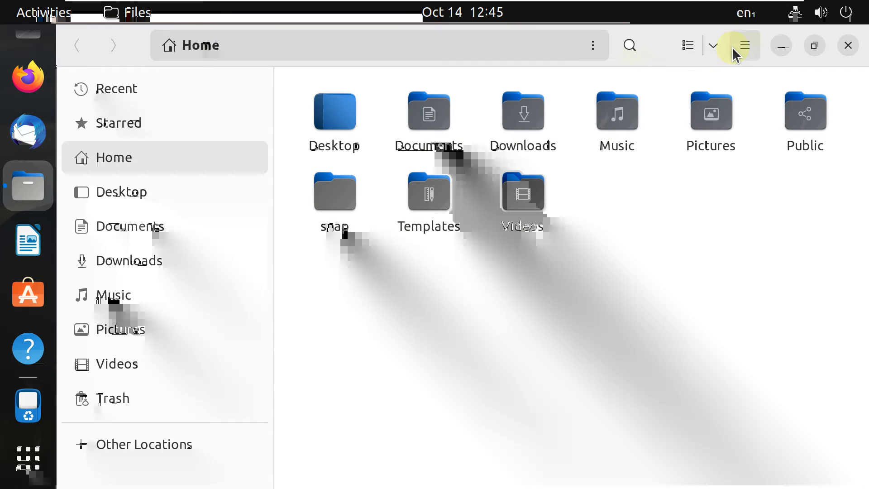
right_click(732, 47)
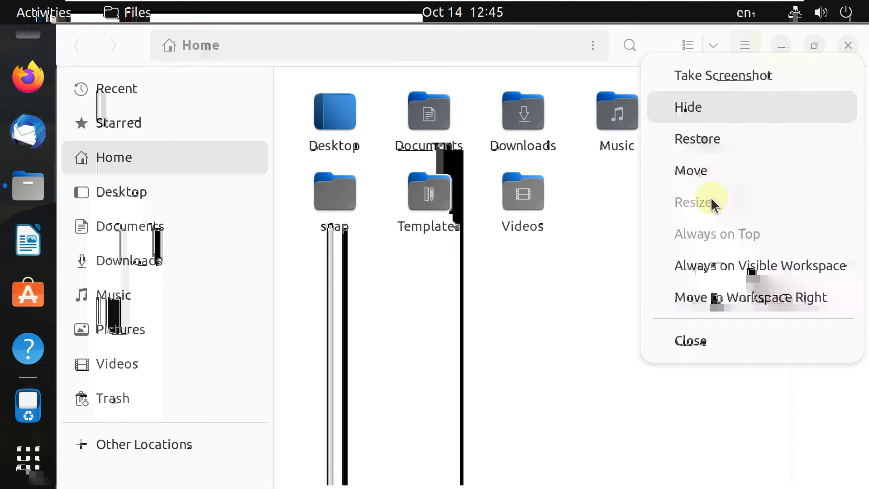
click(726, 327)
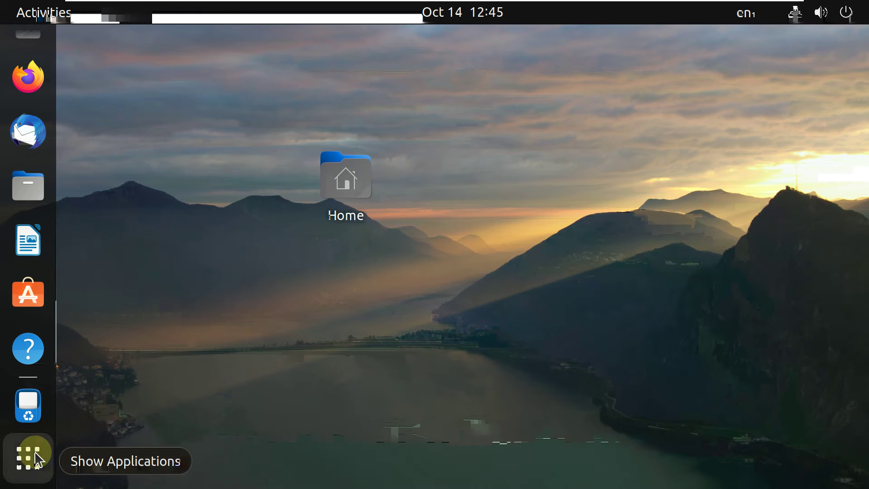
Step: Open the Terminal from the applications overview and run the command inxi -b
click(29, 458)
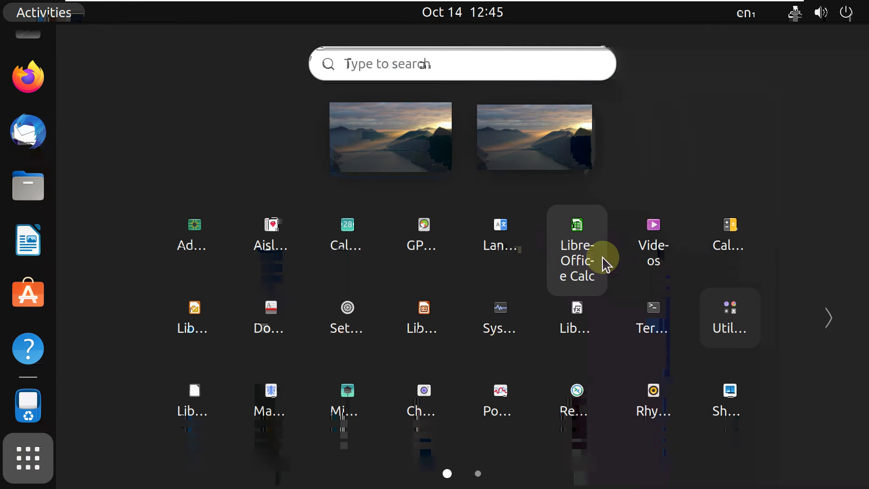
click(652, 309)
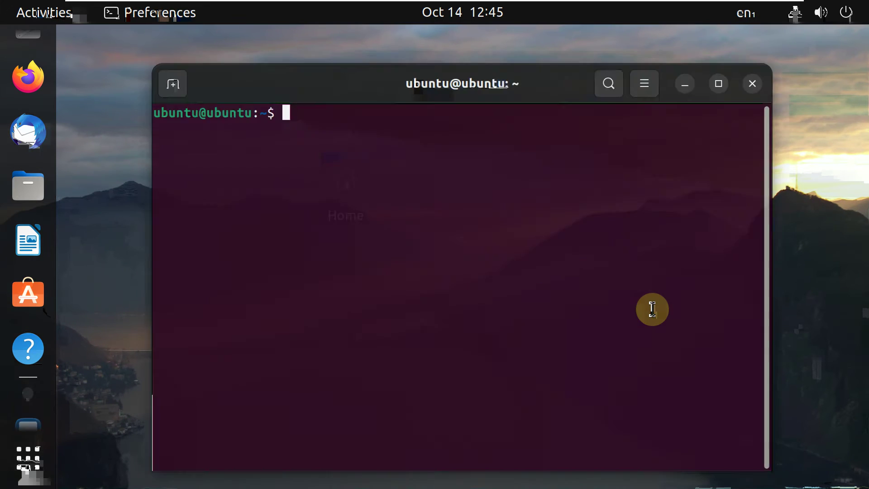
text(inxi -b)
key(Return)
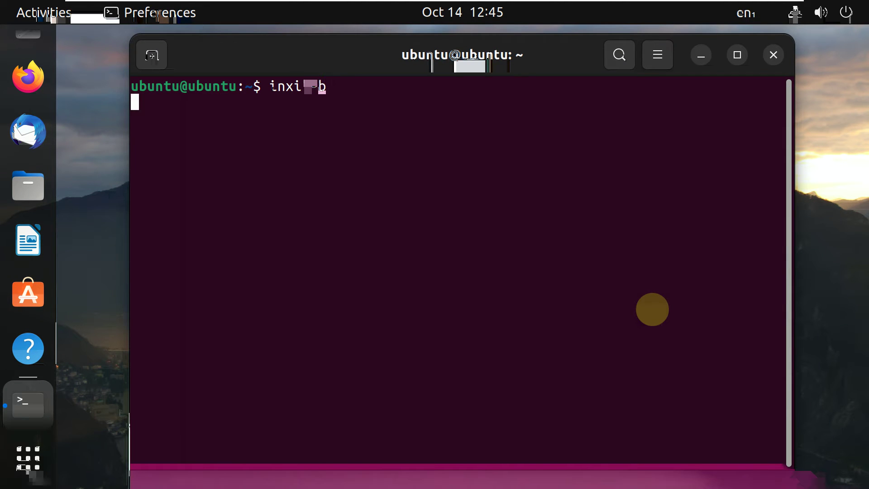
Step: Display the distribution release and the kernel information with cat /etc/issue and uname -a
text(caa)
key(BackSpace)
key(BackSpace)
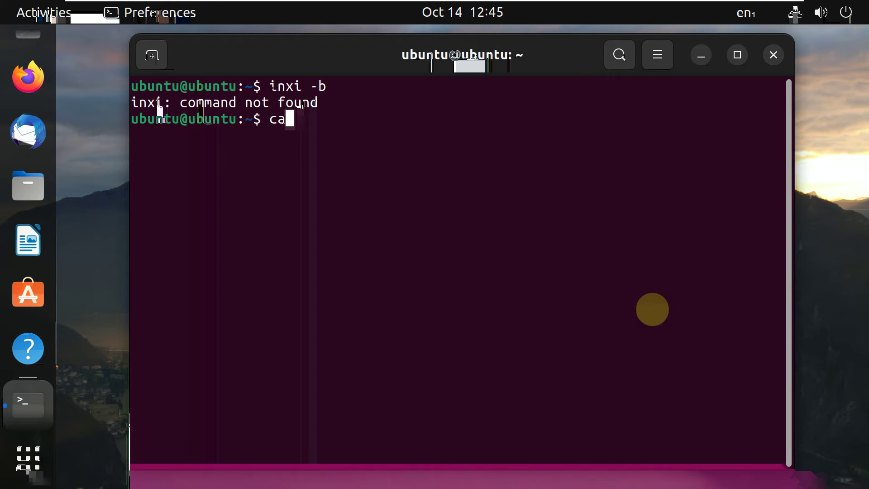
text(t /)
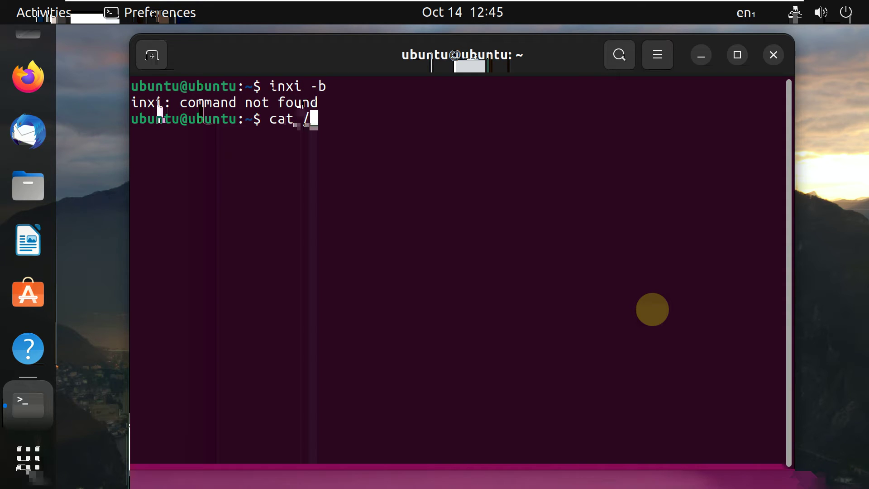
text(etc/issue)
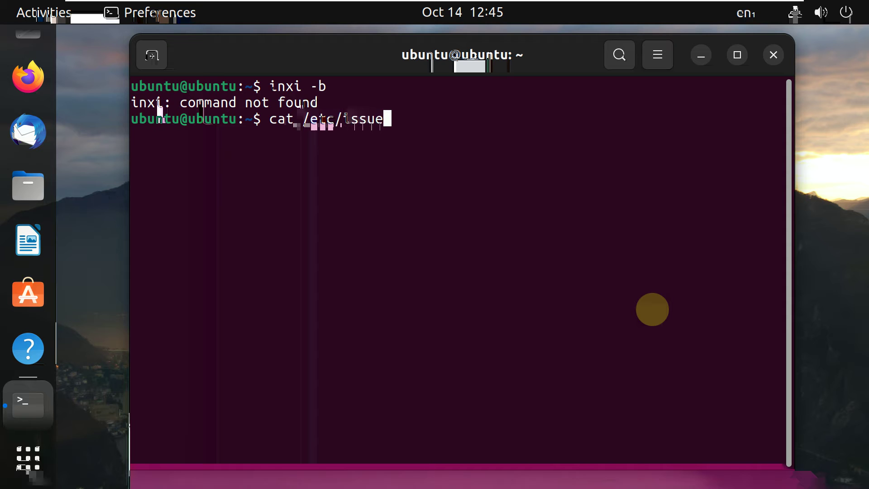
key(Return)
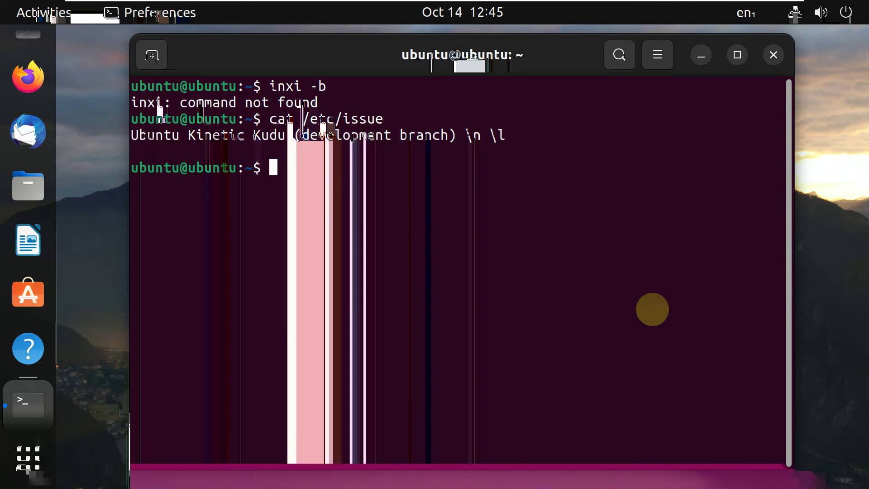
text(uname -a)
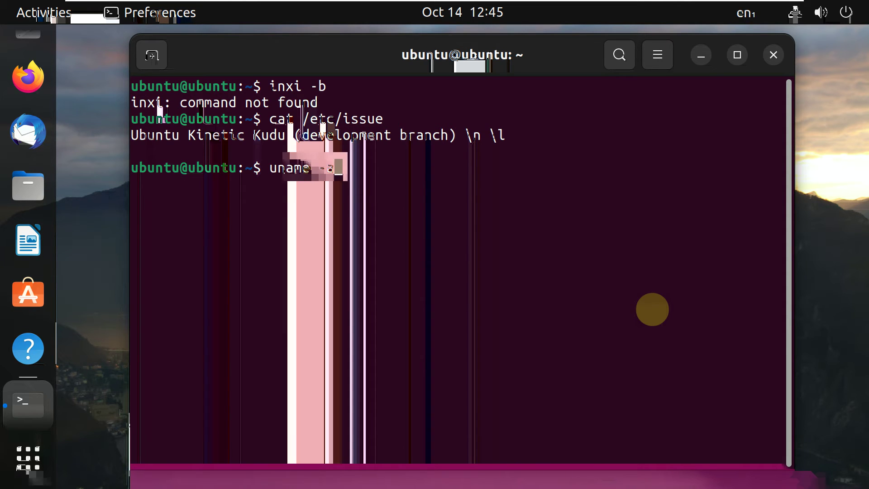
key(Return)
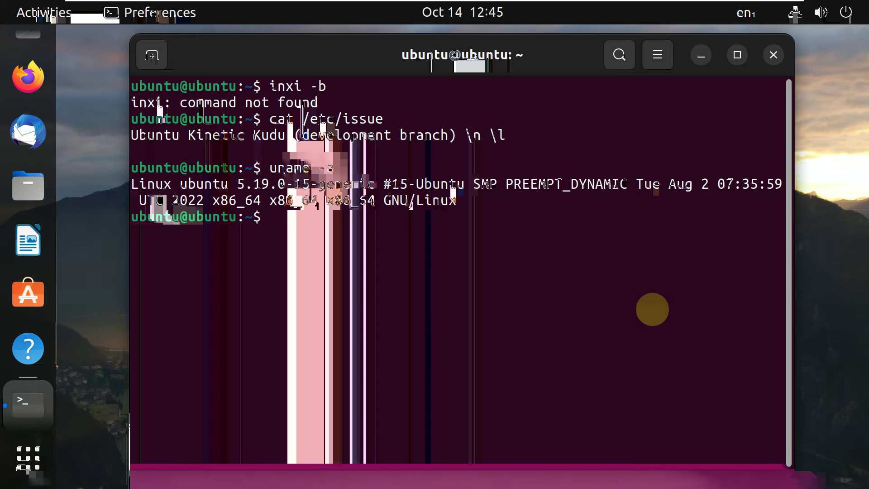
Step: Try to run htop, and install the package with sudo apt install htop
text(htop)
key(Return)
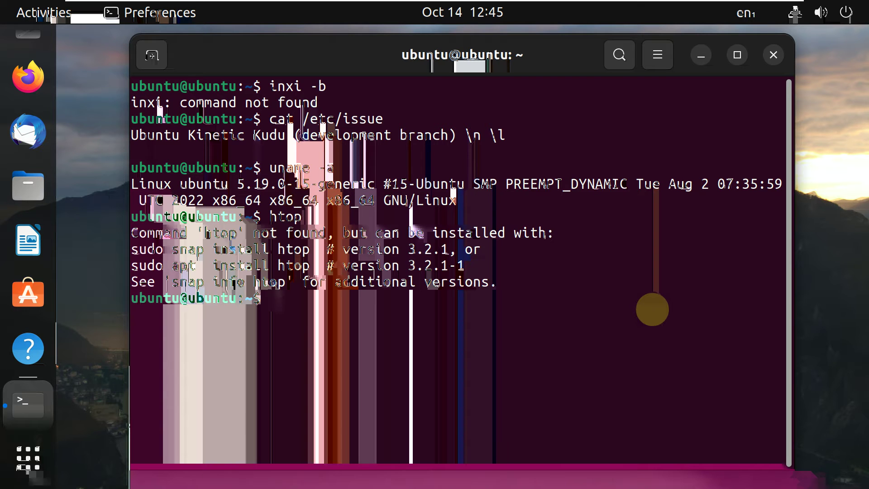
text(sudo apt )
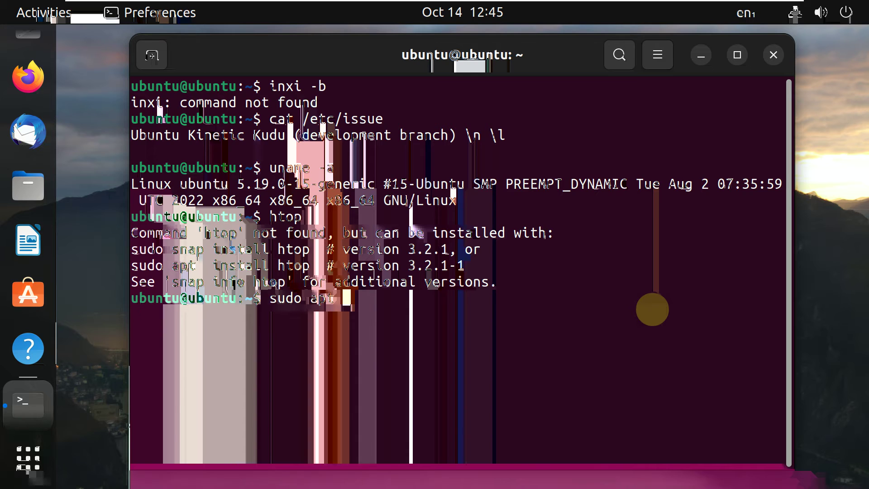
text(insta)
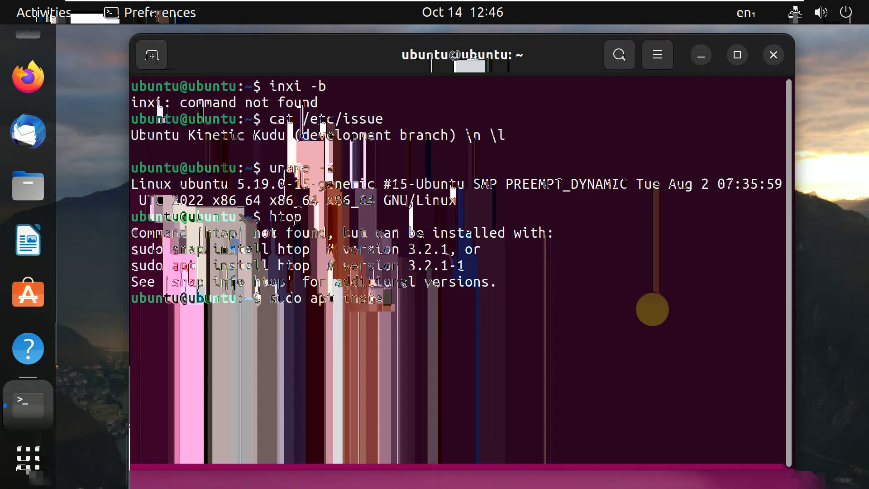
text(ll)
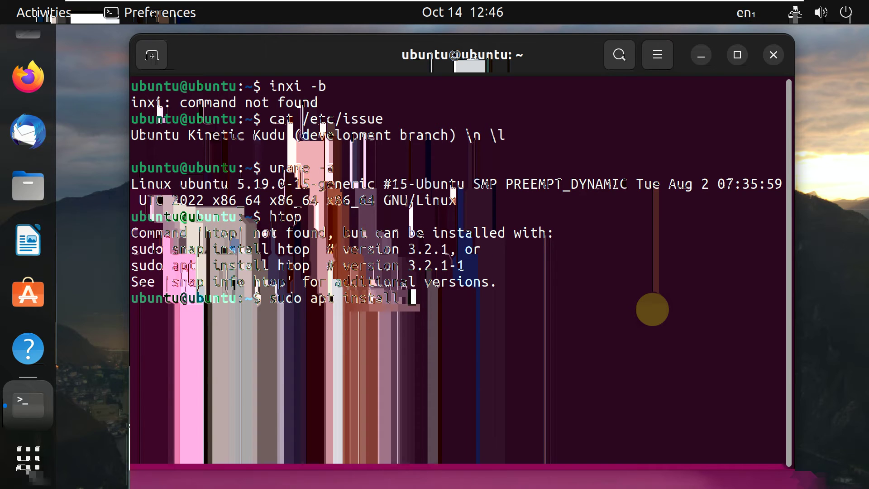
text( htop)
key(Return)
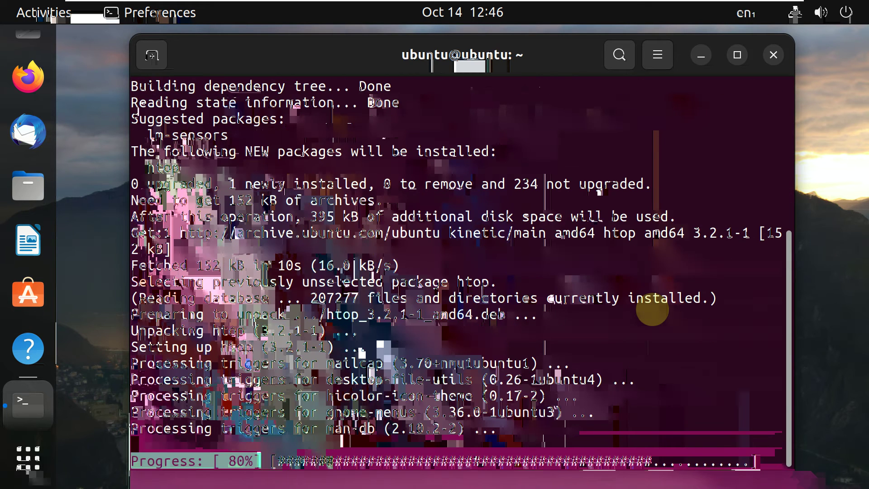
Step: Run htop, show its processes as a tree, and maximize the Terminal window
text(htop)
key(Return)
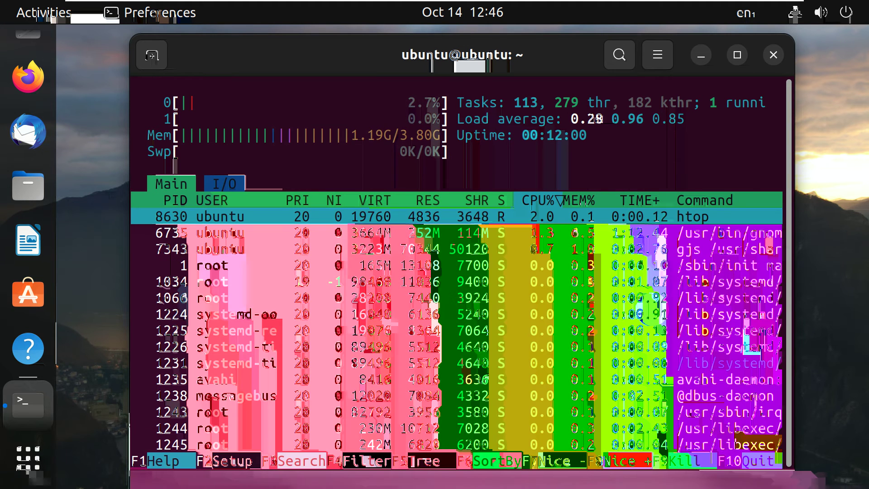
key(F5)
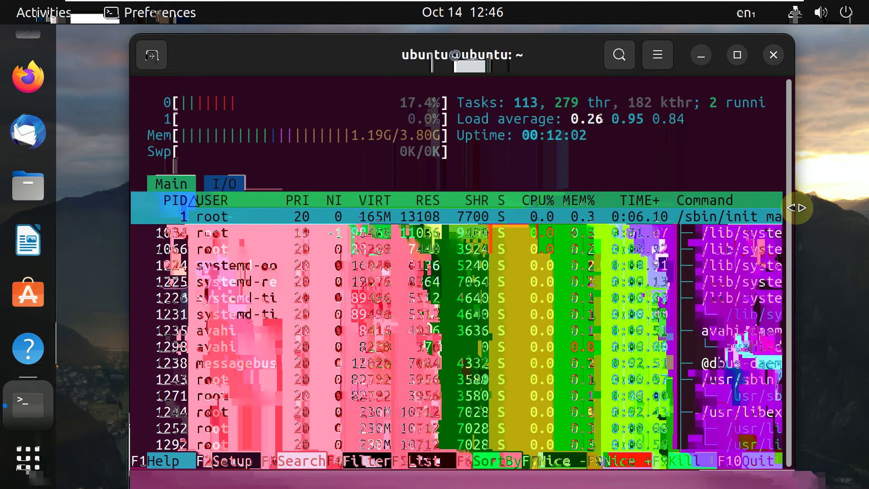
click(739, 62)
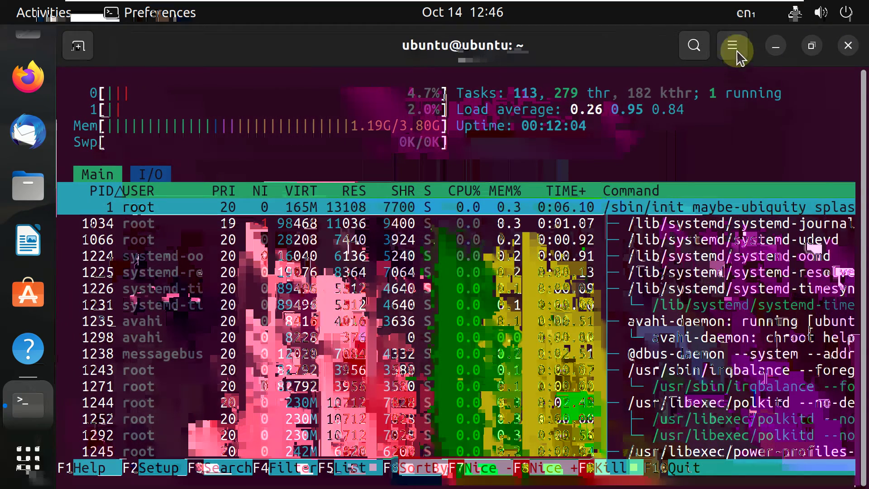
Step: View the Terminal's About information, highlight its version line, and close the dialog
click(732, 45)
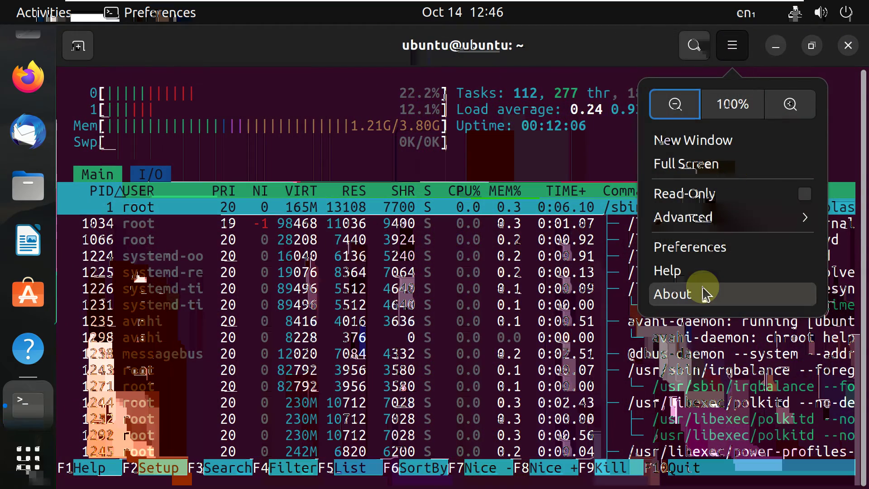
click(704, 293)
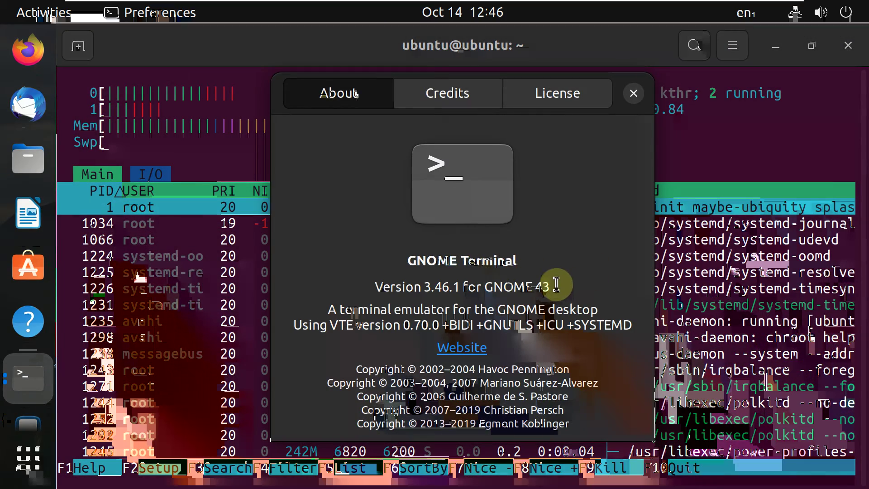
drag(549, 286, 383, 287)
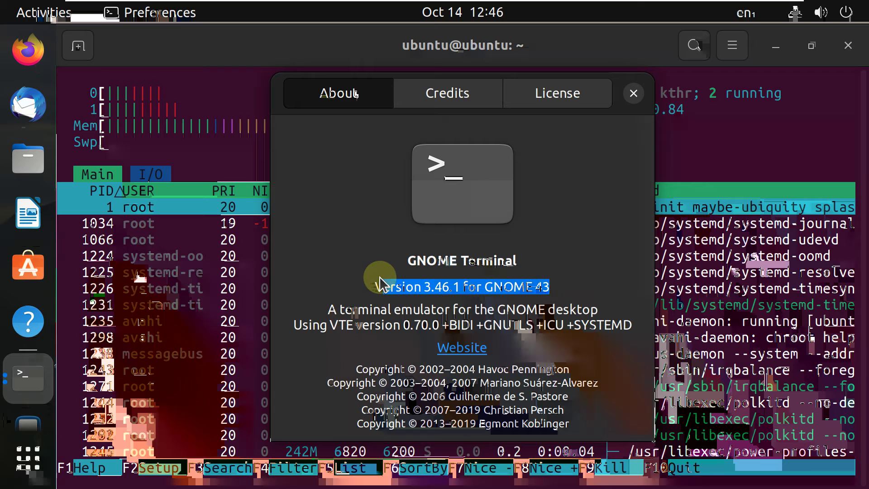
click(635, 93)
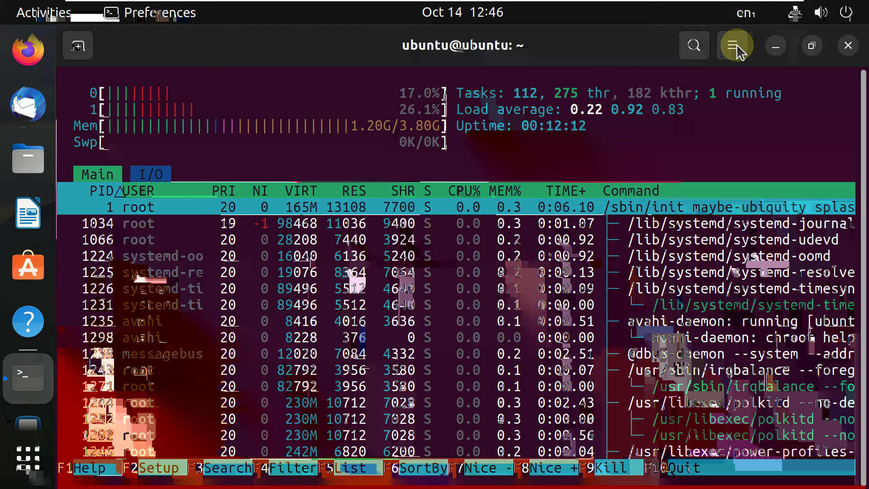
Step: Look through the htop process tree down to its end and close the Terminal with htop still running
scroll(581, 287, down, 3)
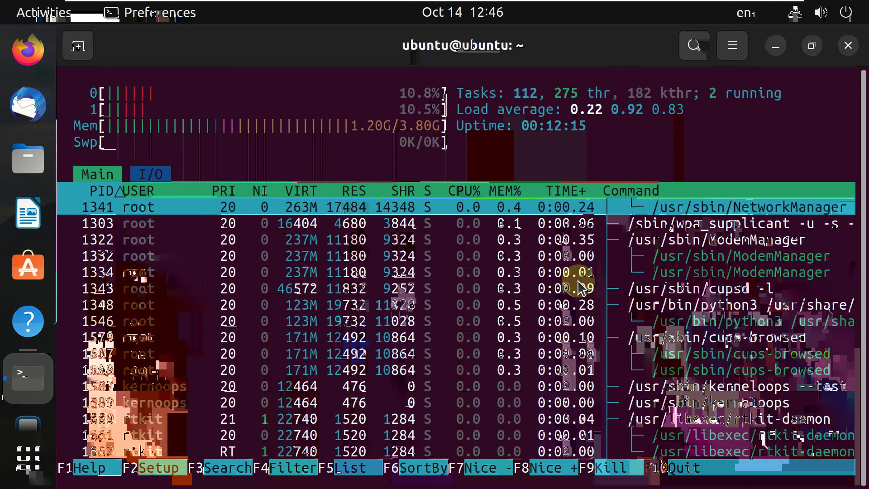
scroll(582, 288, down, 15)
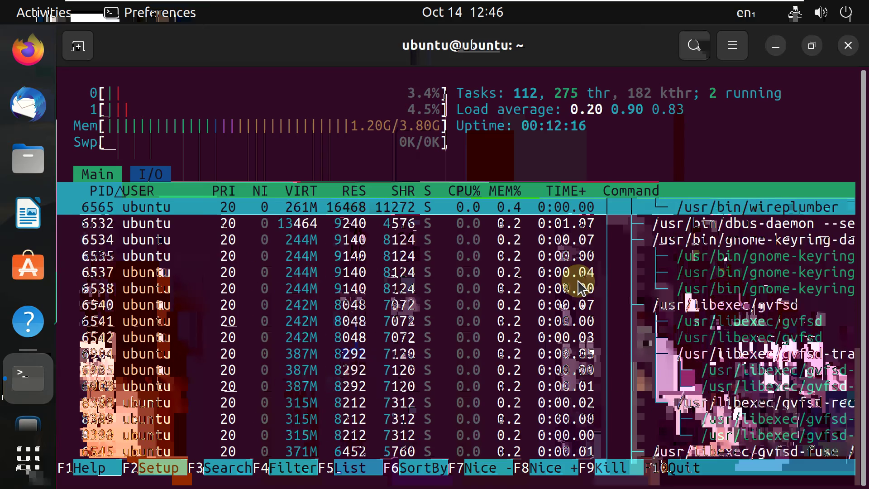
scroll(582, 287, down, 15)
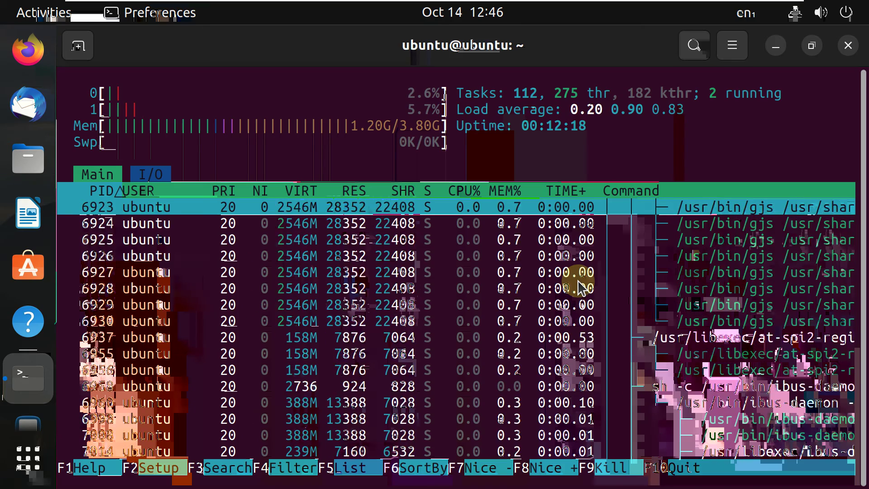
scroll(581, 287, down, 15)
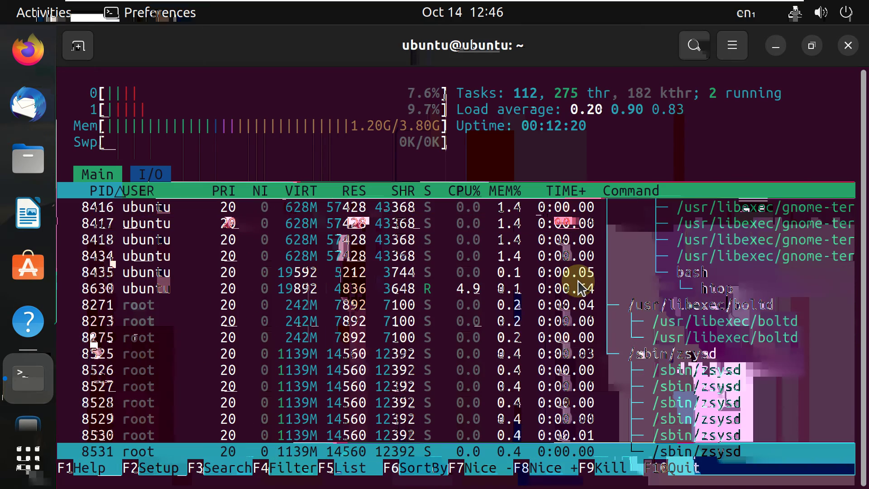
click(853, 45)
click(632, 326)
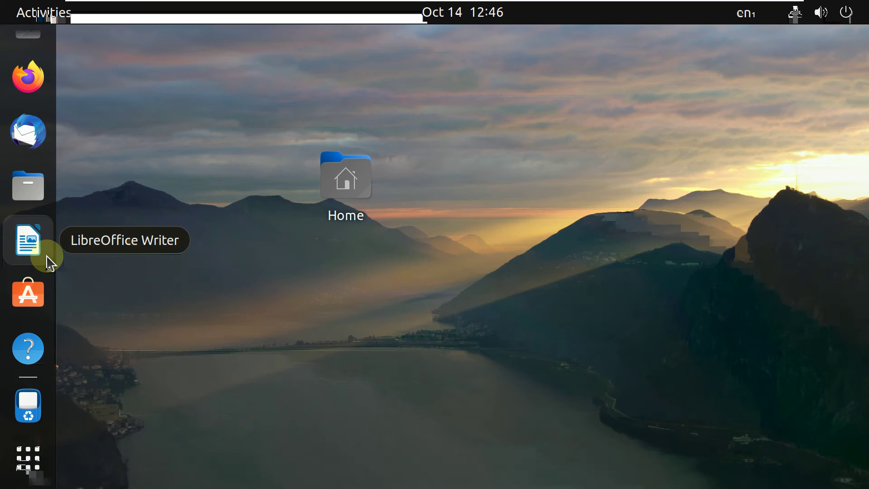
Step: Launch Ubuntu Software from the dock
scroll(49, 262, up, 1)
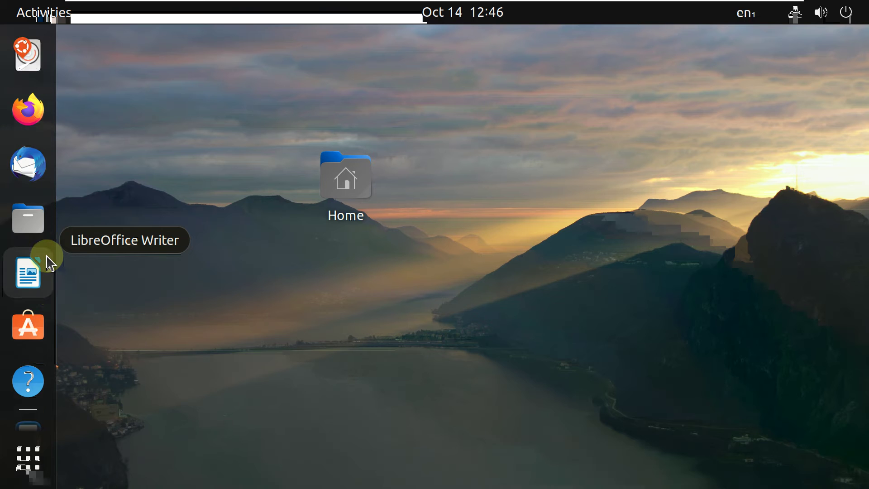
click(35, 328)
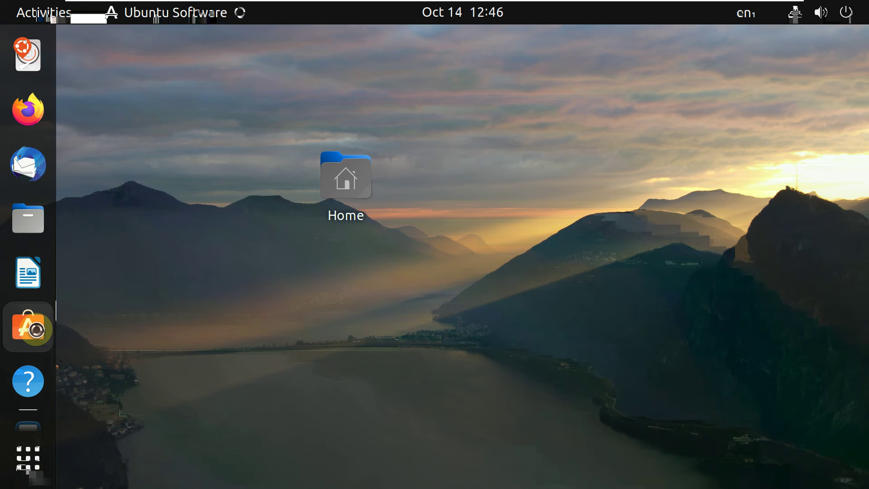